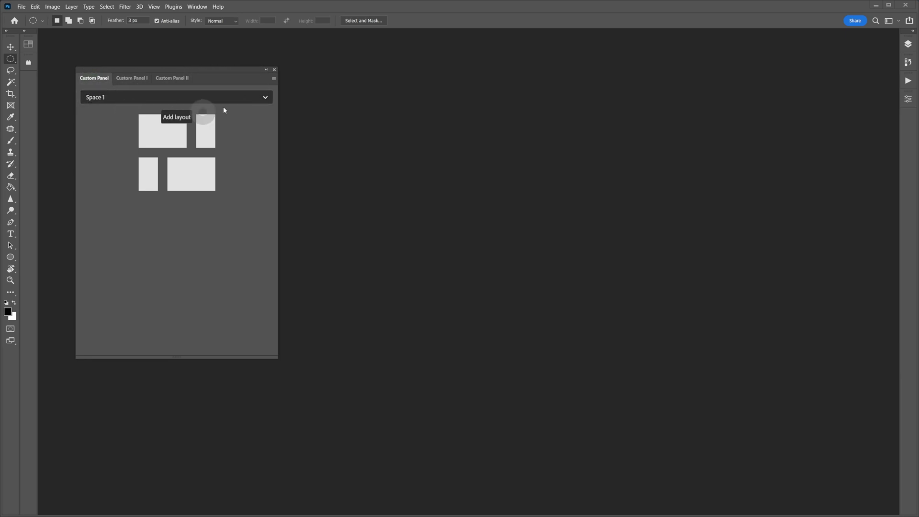
Enlarge the floating Custom Panel and move it closer to the workspace's upper-left corner.
left_click(208, 93)
left_click(133, 95)
left_click_drag(277, 359, 320, 453)
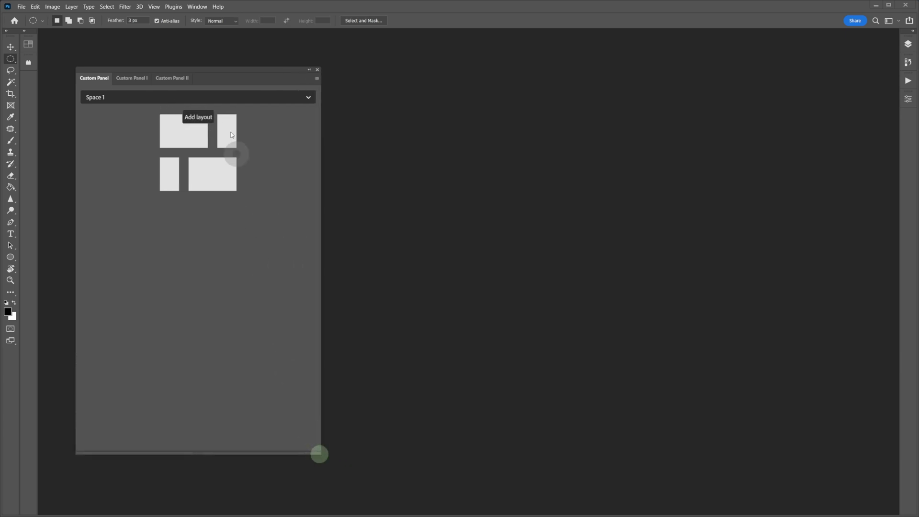
left_click_drag(211, 74, 179, 51)
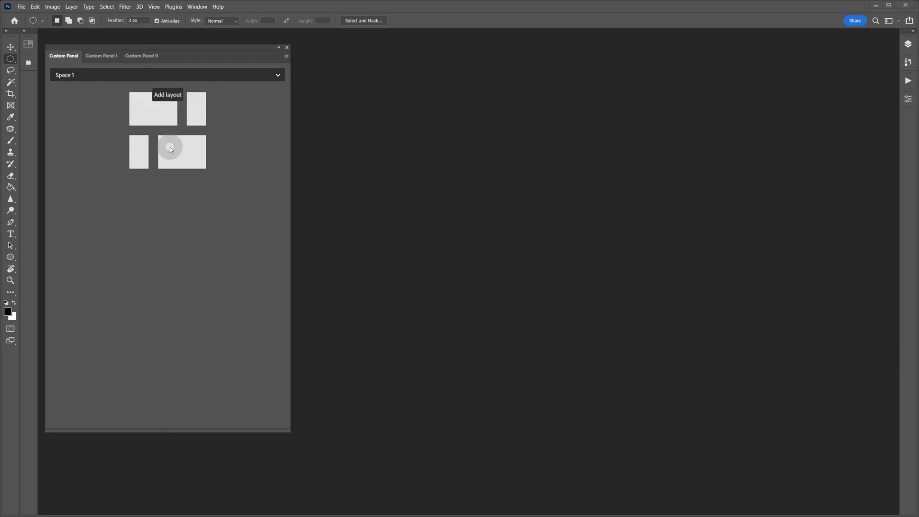
Open the layout editor for Space 1 and rename the space as Main space.
left_click(168, 97)
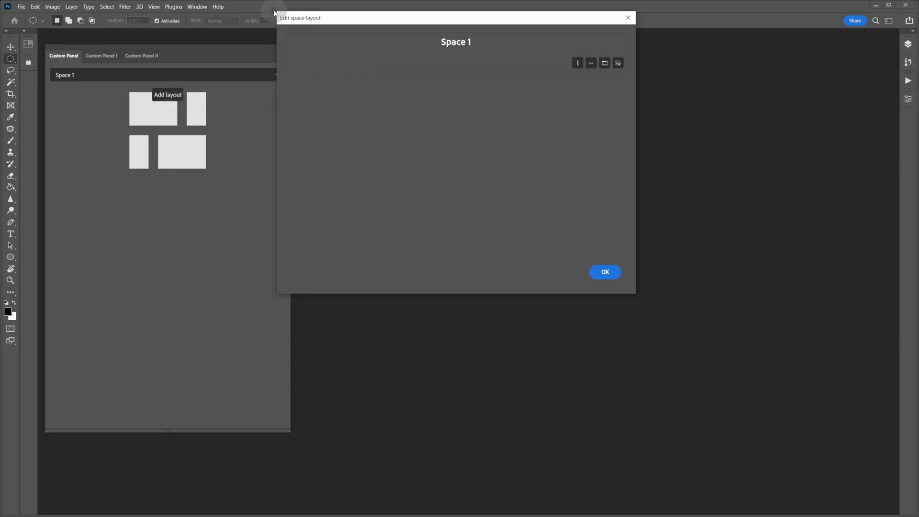
left_click_drag(335, 19, 370, 79)
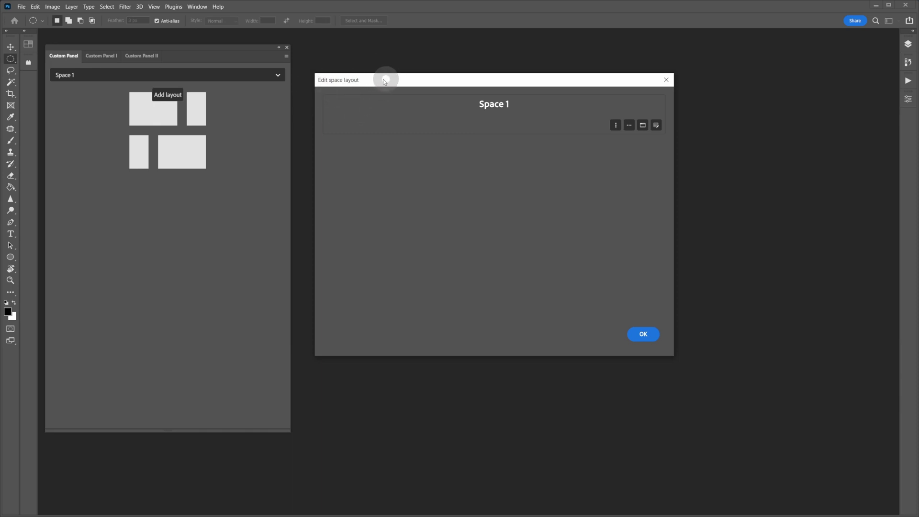
left_click(656, 125)
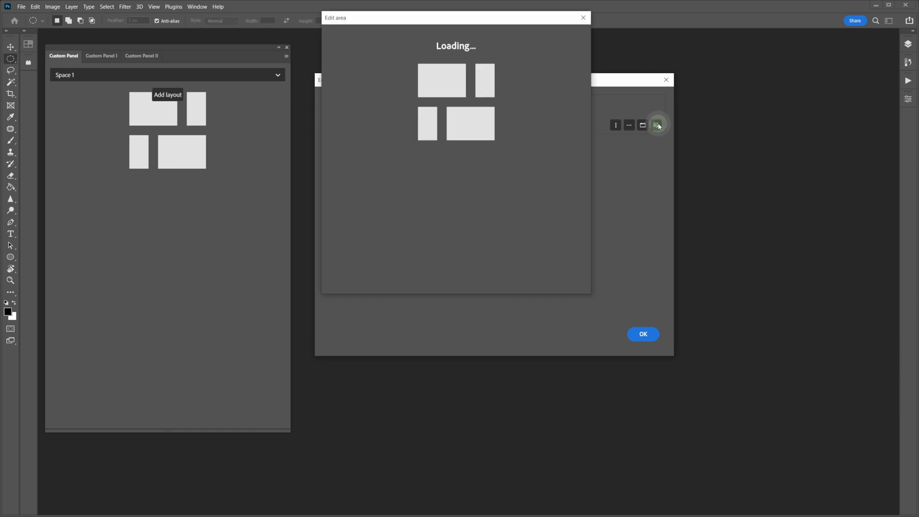
left_click_drag(359, 56, 329, 56)
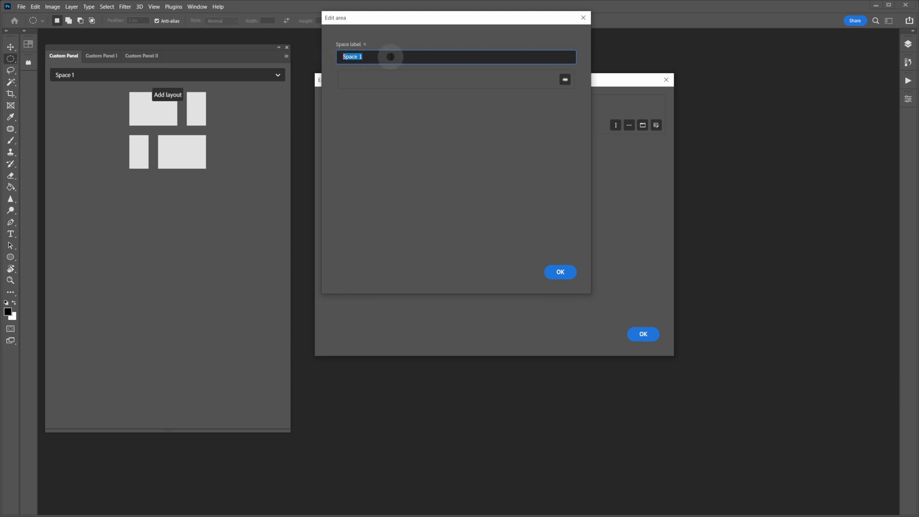
type("Main spa")
key("Return")
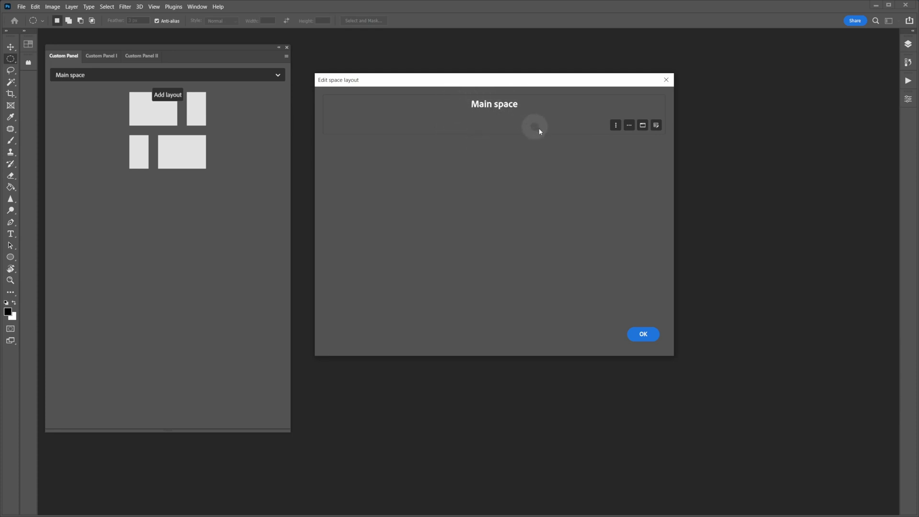
Add a column labelled Holder directly inside Main space.
left_click(616, 125)
type("Holder")
key("Return")
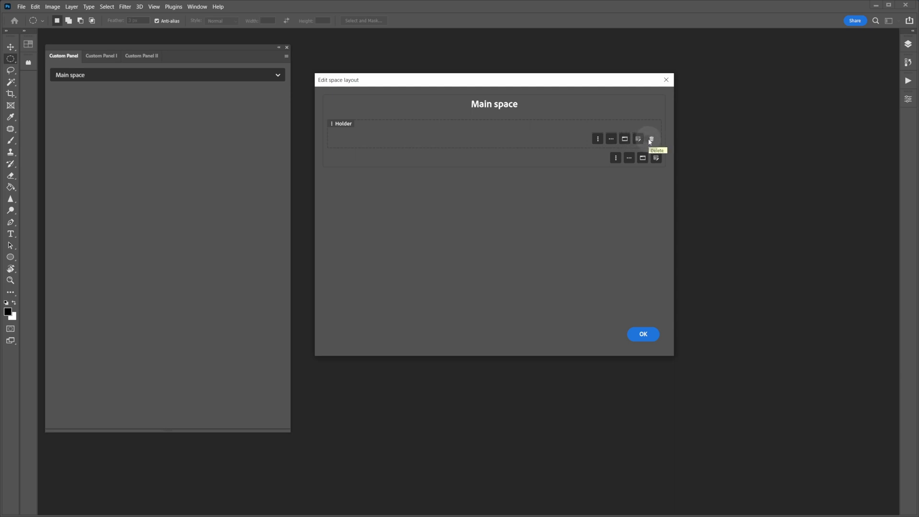
Add a row labelled Healing inside the Holder column and check the column's edit settings without changing them.
left_click(610, 140)
left_click(478, 125)
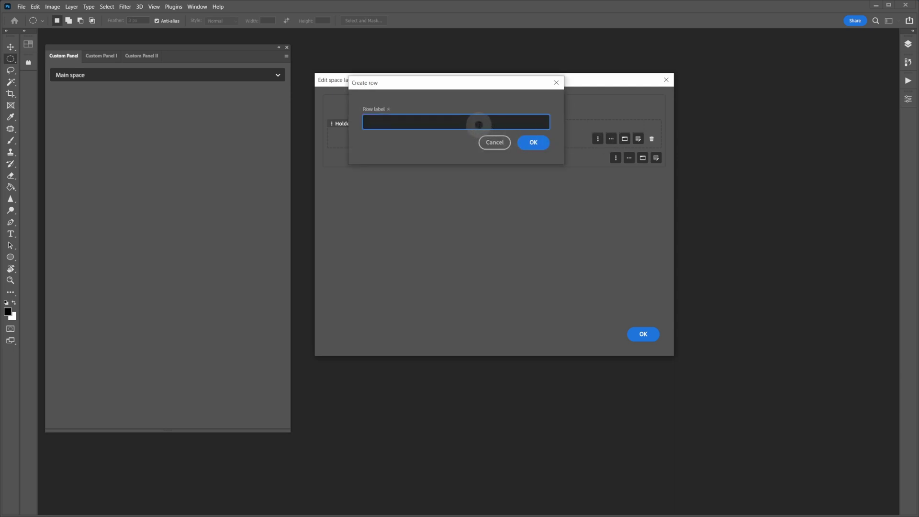
type("Healing")
key("Return")
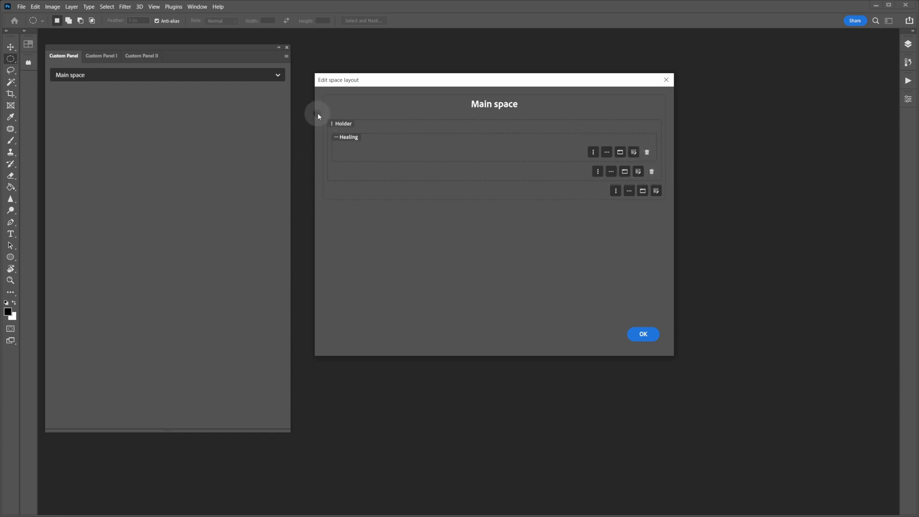
left_click(638, 171)
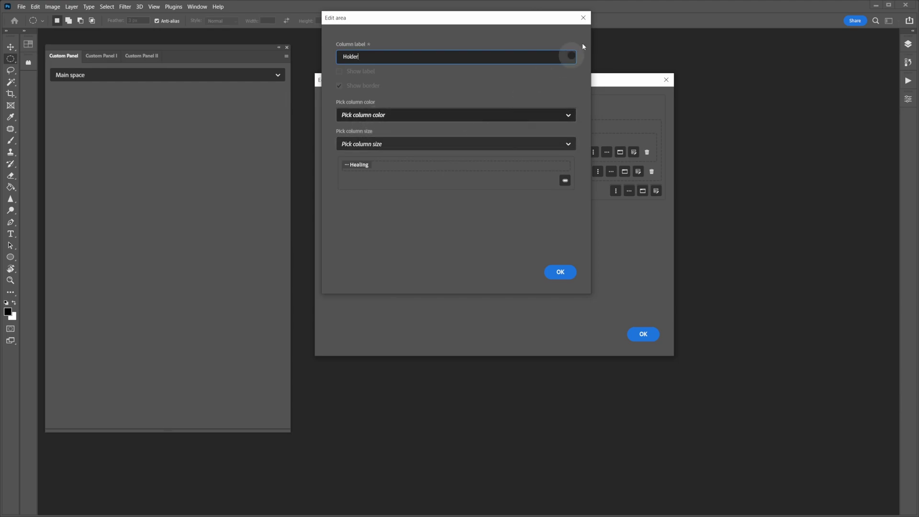
left_click(582, 18)
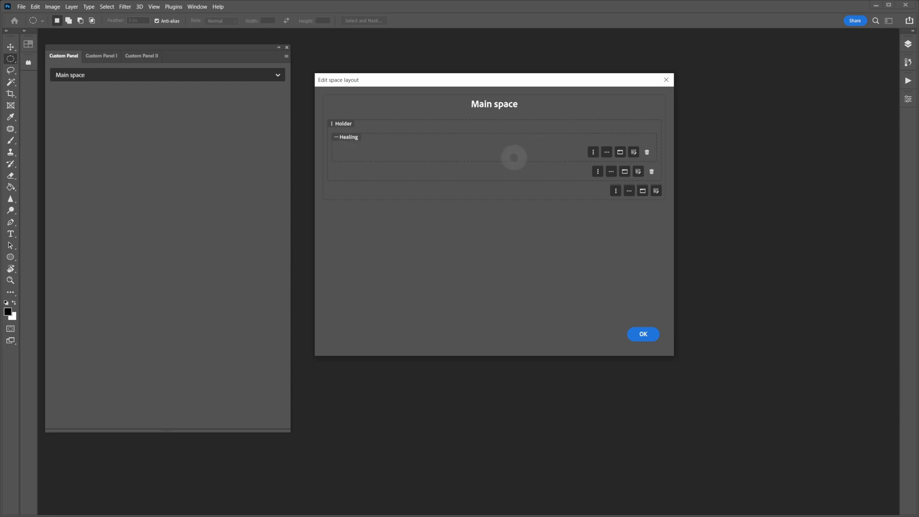
Add two columns labelled Healing brushes and Cloning inside the Healing row.
left_click(591, 152)
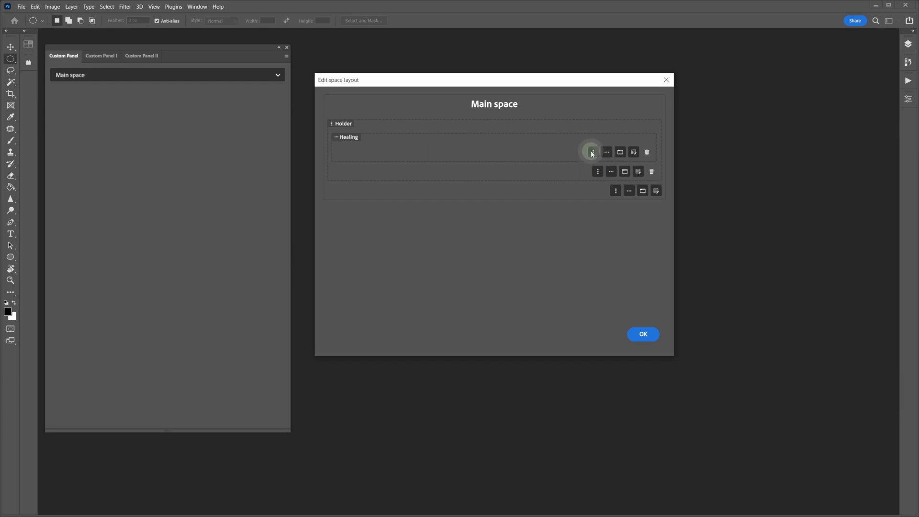
type("H")
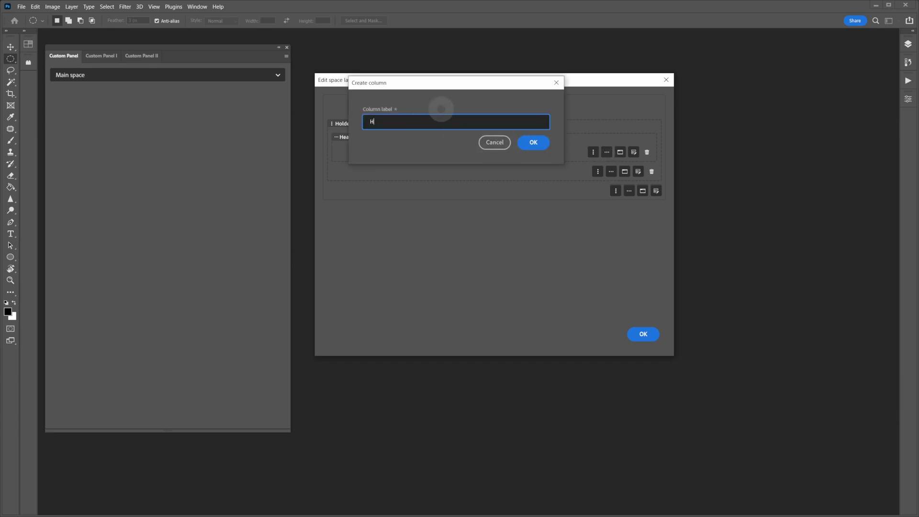
type("ealing brushes")
key("Return")
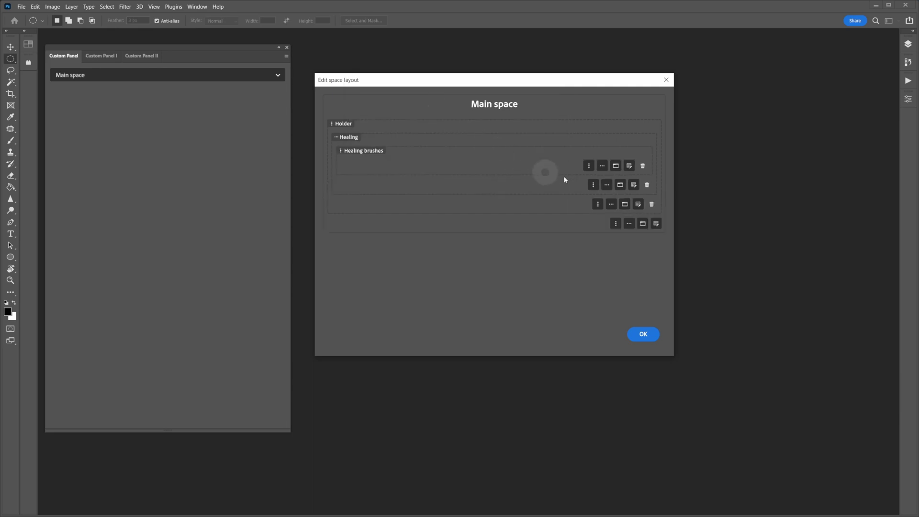
left_click(593, 185)
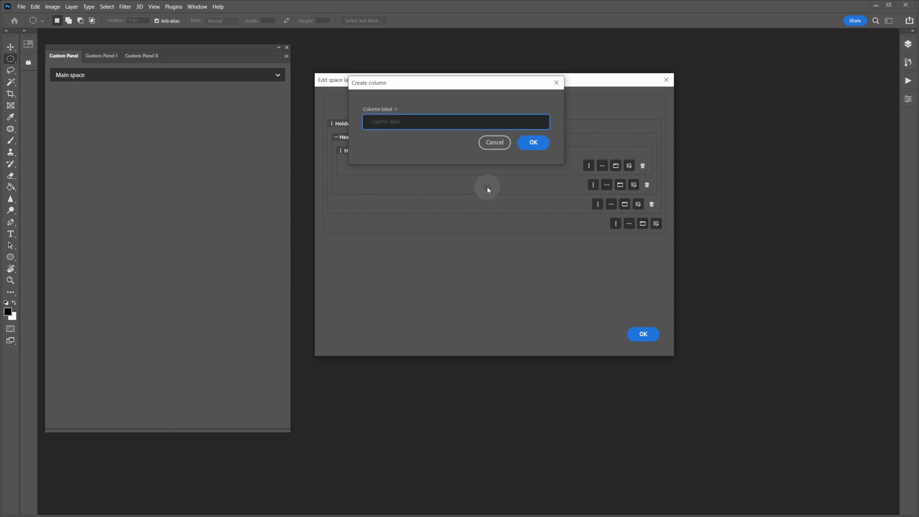
type("C")
type("lono")
type("ng")
key("Return")
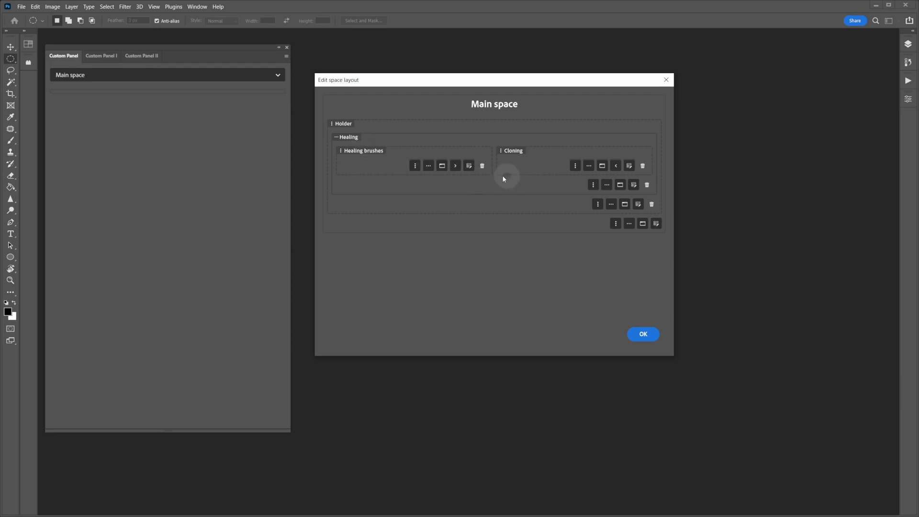
Add a button labelled Content-Aware Fill to the Healing row through the row's edit settings.
left_click(634, 185)
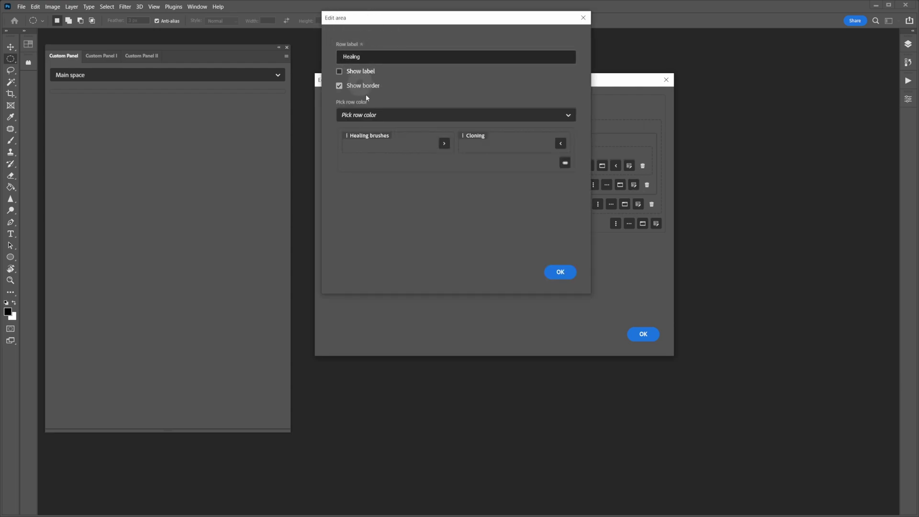
left_click(566, 163)
left_click(412, 122)
type("Content-Aware")
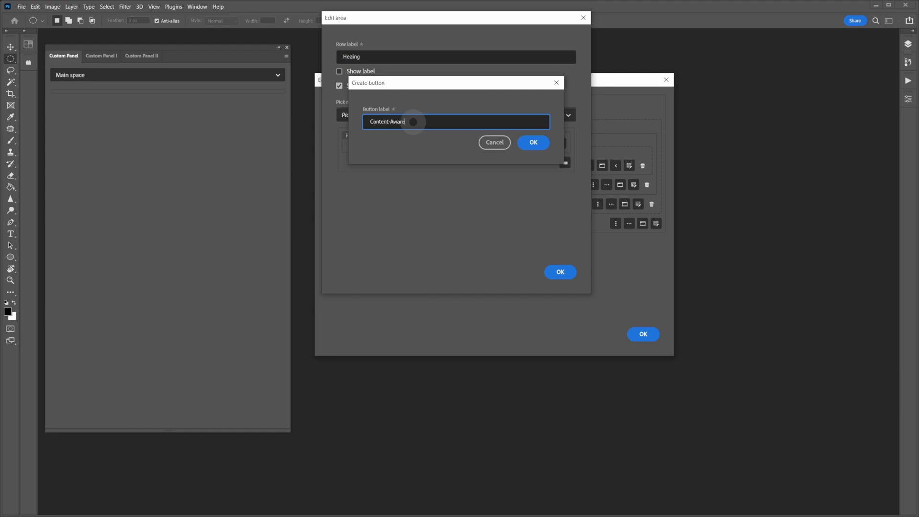
type(" Fill")
key("Return")
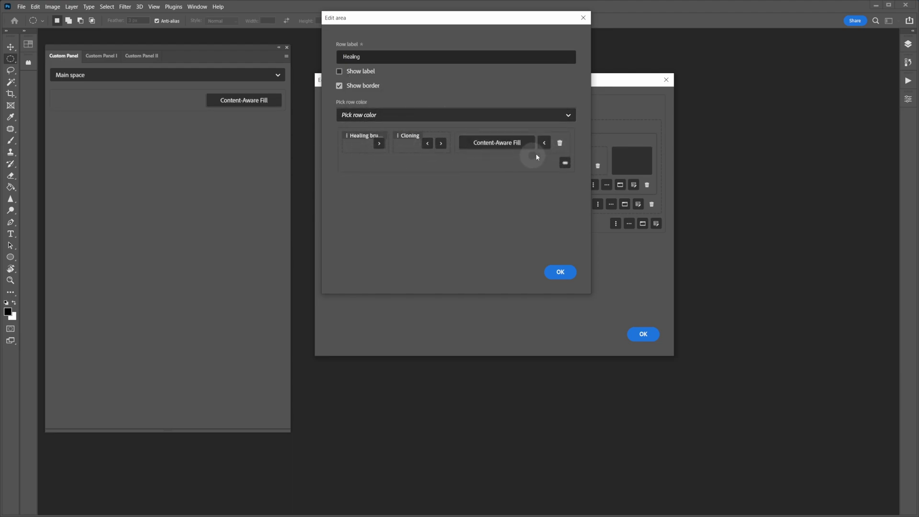
left_click(559, 272)
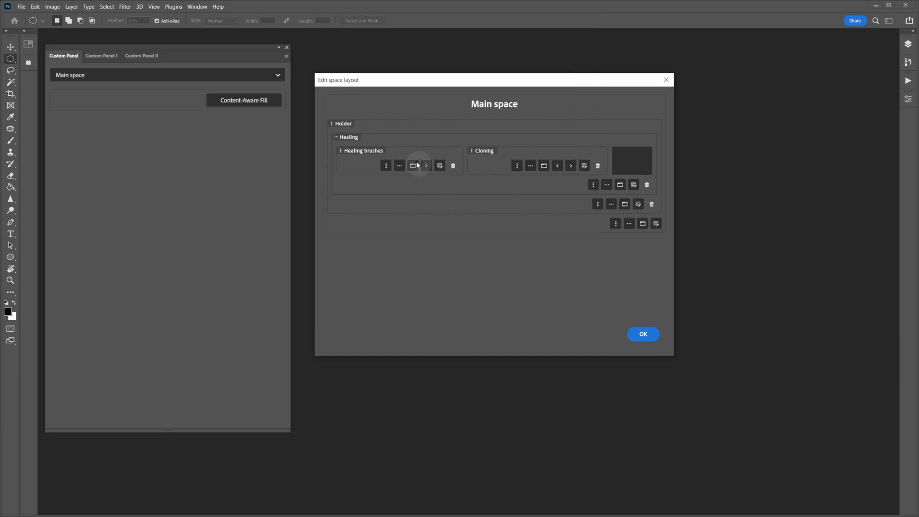
Enlarge the space layout editor and add a row labelled Complex layout to the Holder column.
left_click_drag(668, 353, 877, 464)
left_click_drag(497, 87, 480, 69)
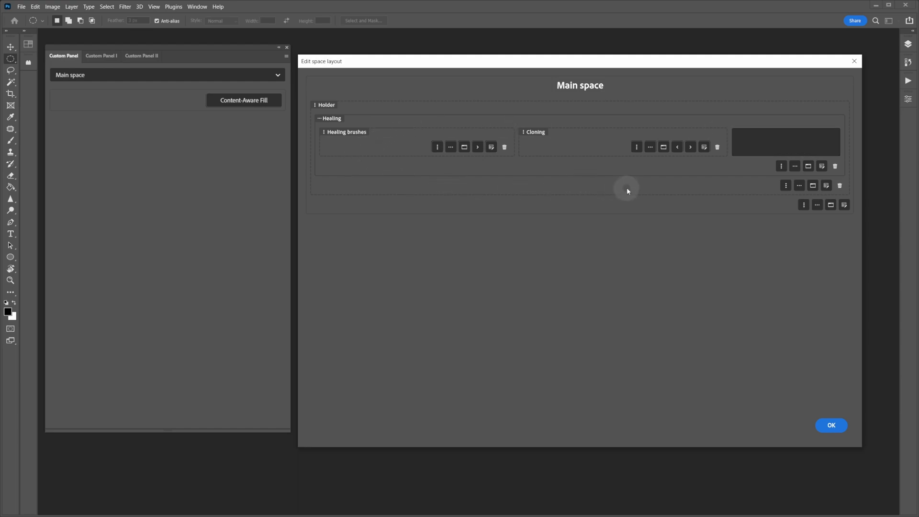
left_click(799, 186)
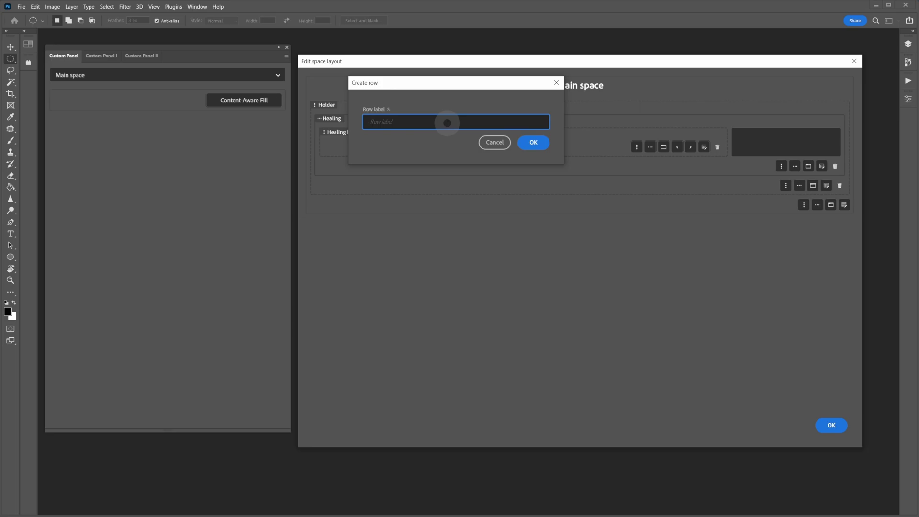
type("Complex layout")
key("Return")
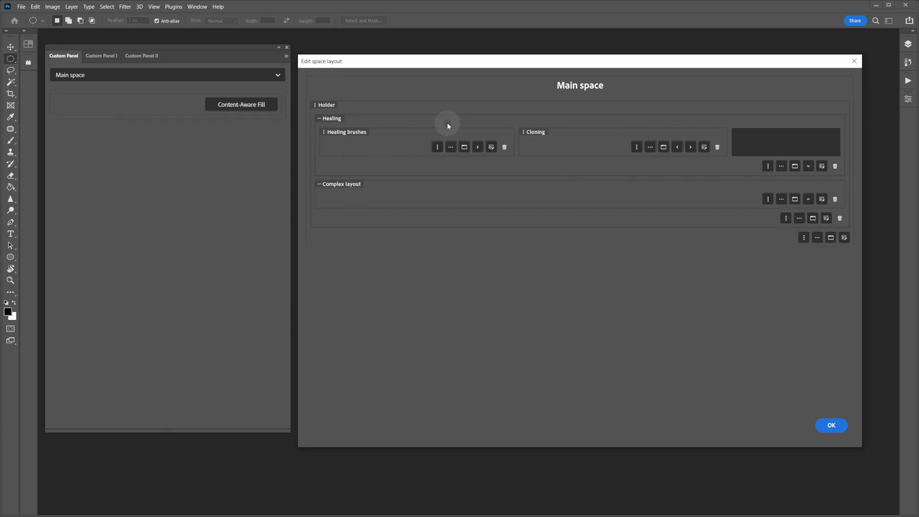
Add two columns labelled Blurring and Other tools inside the Complex layout row.
left_click(767, 198)
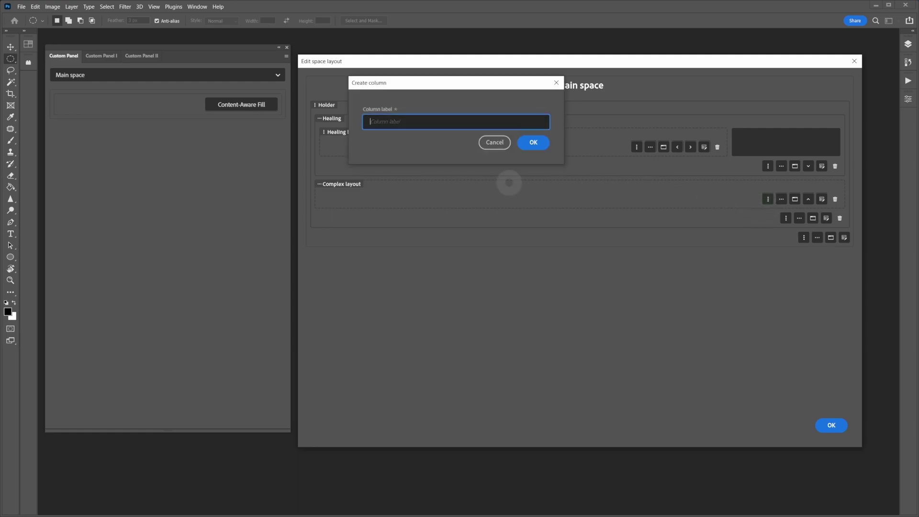
type("Blurring")
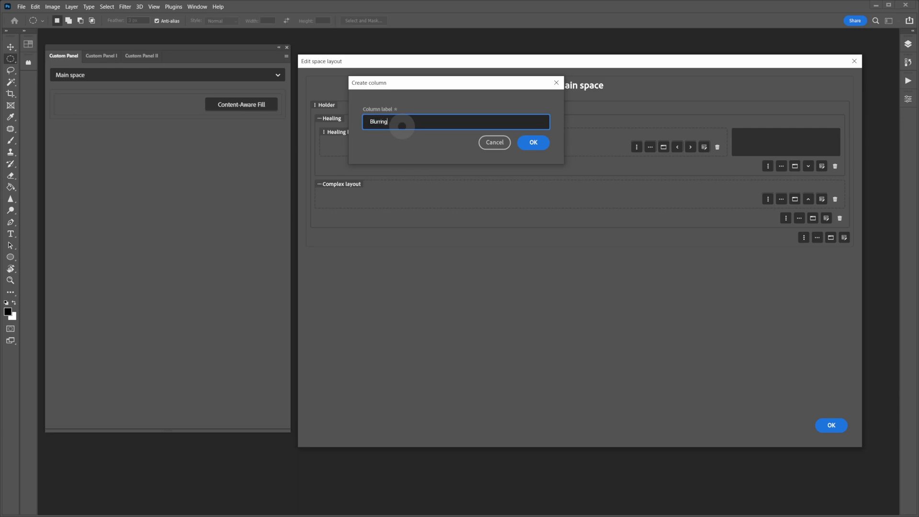
key("Return")
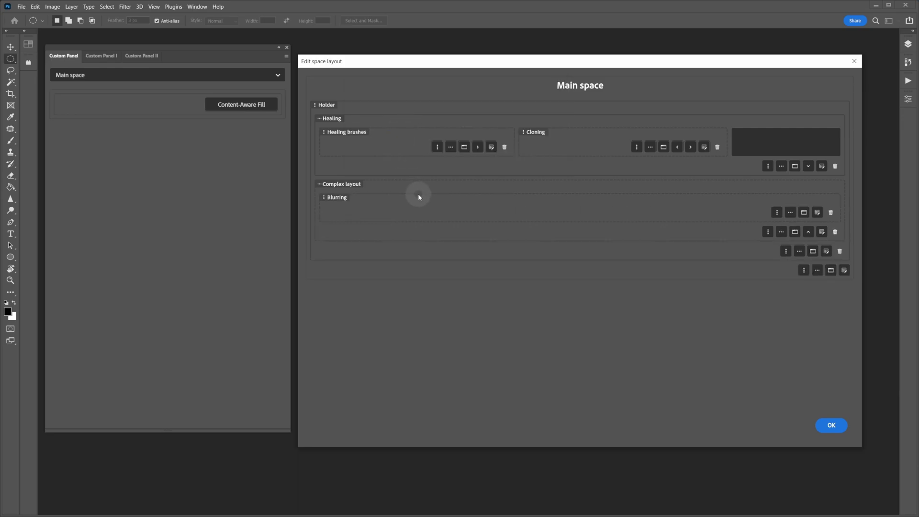
left_click(768, 231)
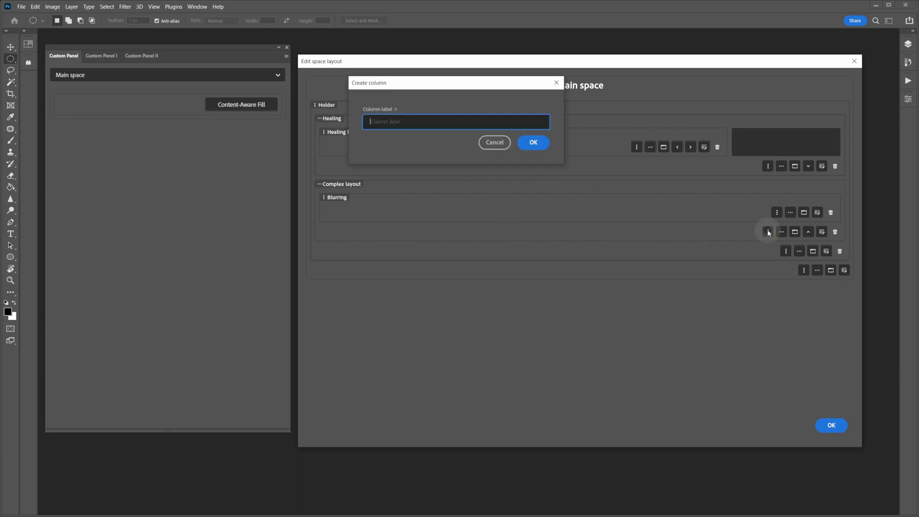
type("Other tools")
key("Return")
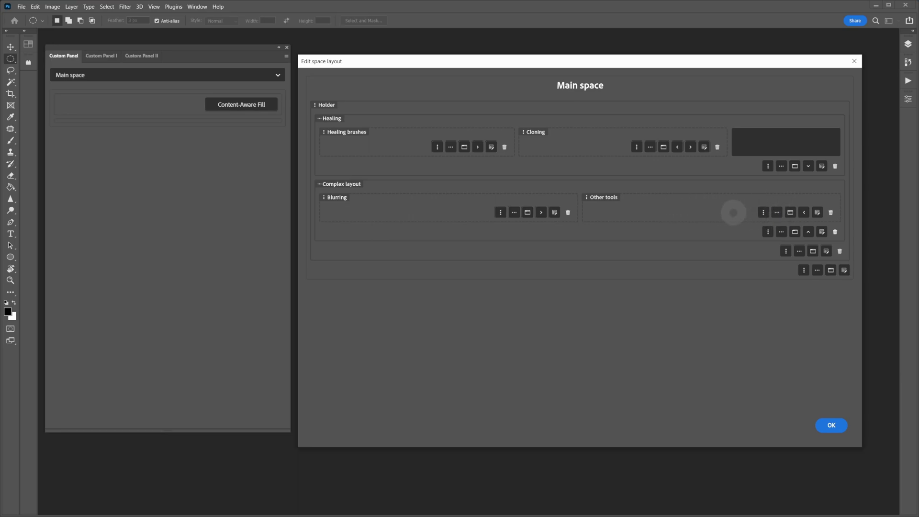
Add two rows labelled Row 1 and Filter FX inside the Other tools column.
left_click(775, 213)
left_click(423, 122)
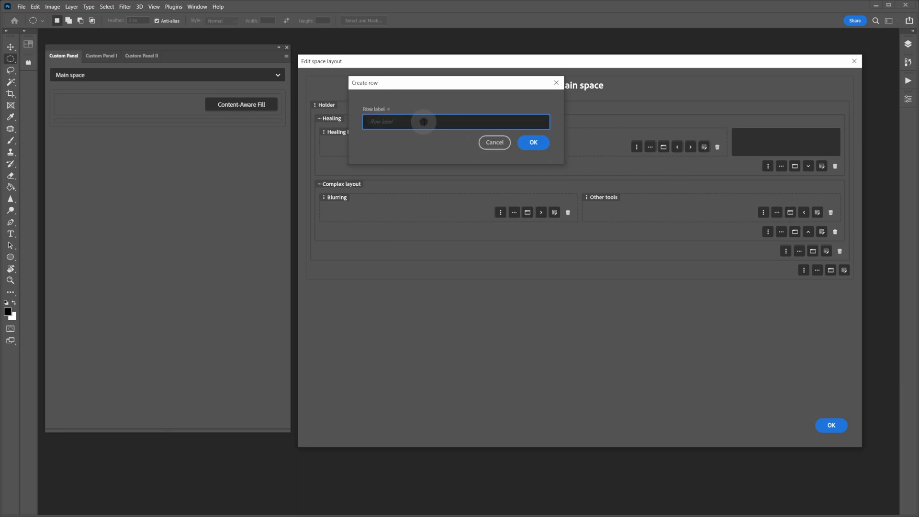
type("Row 1")
key("Return")
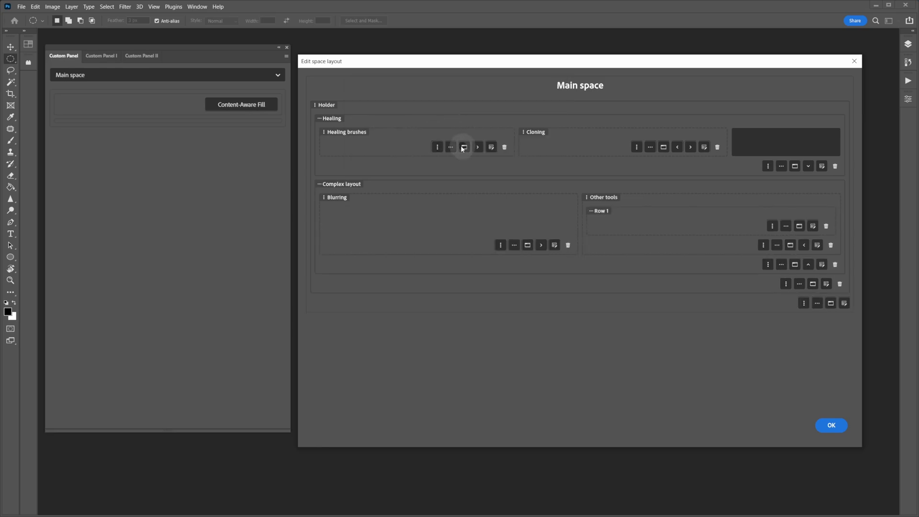
left_click(776, 245)
left_click(396, 125)
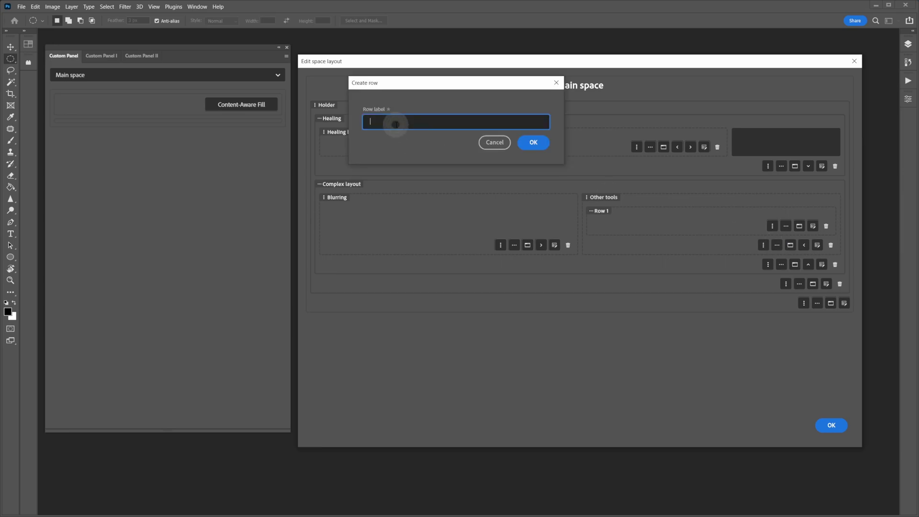
type("Filter FX")
key("Return")
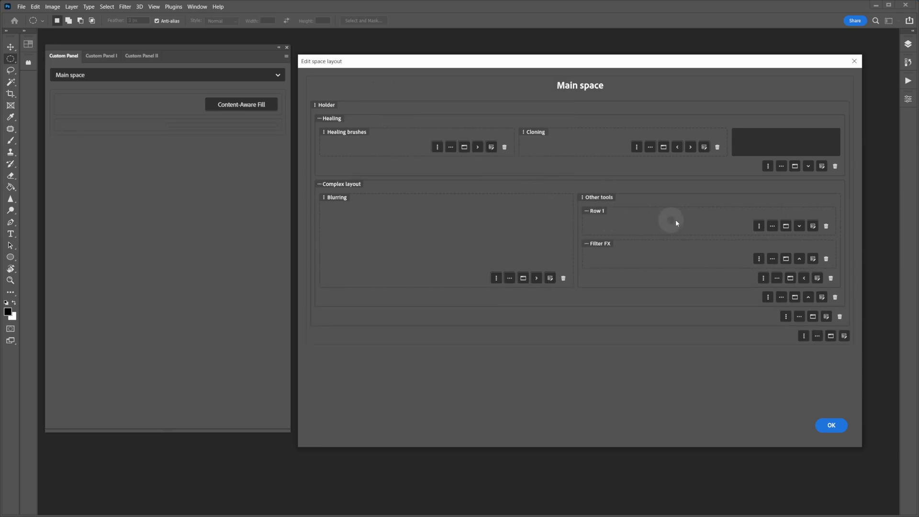
Add a column labelled Column 1 inside Row 1 of the Other tools column.
left_click(759, 226)
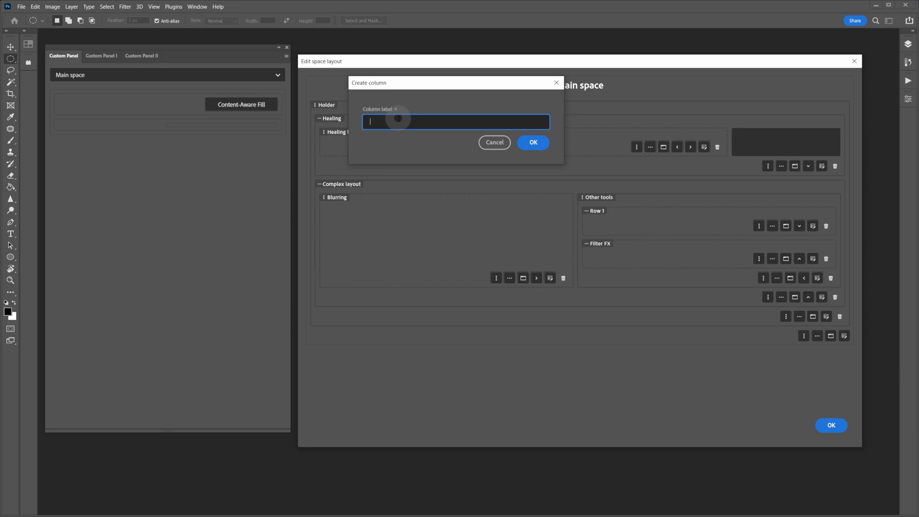
type("Column 1")
key("Return")
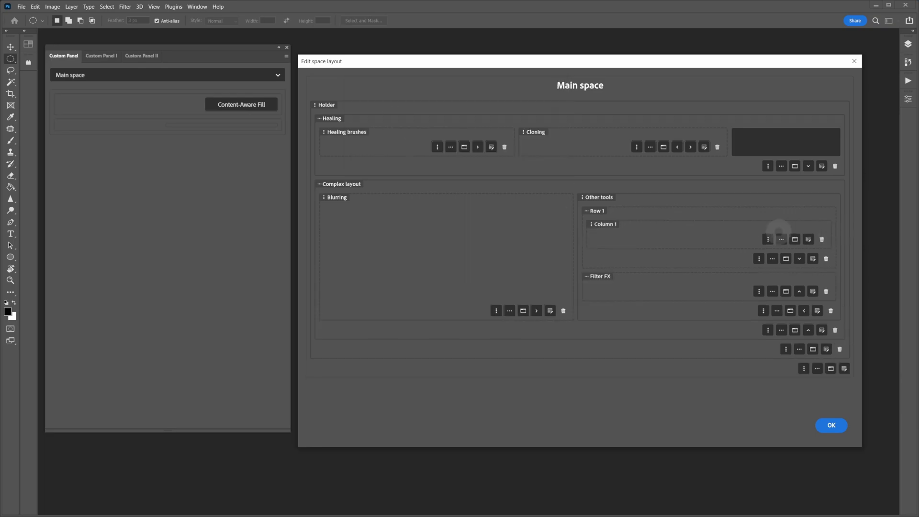
Add a second column labelled Column 2 inside Row 1 of the Other tools column.
left_click(759, 258)
type("Column 2")
key("Return")
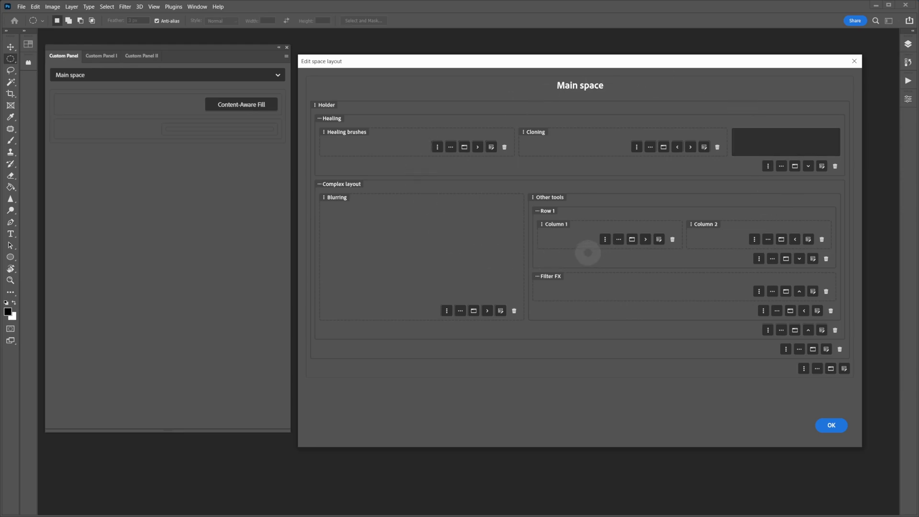
Examine the editing options of the Main space area, leaving them as they are.
left_click(57, 102)
left_click(844, 368)
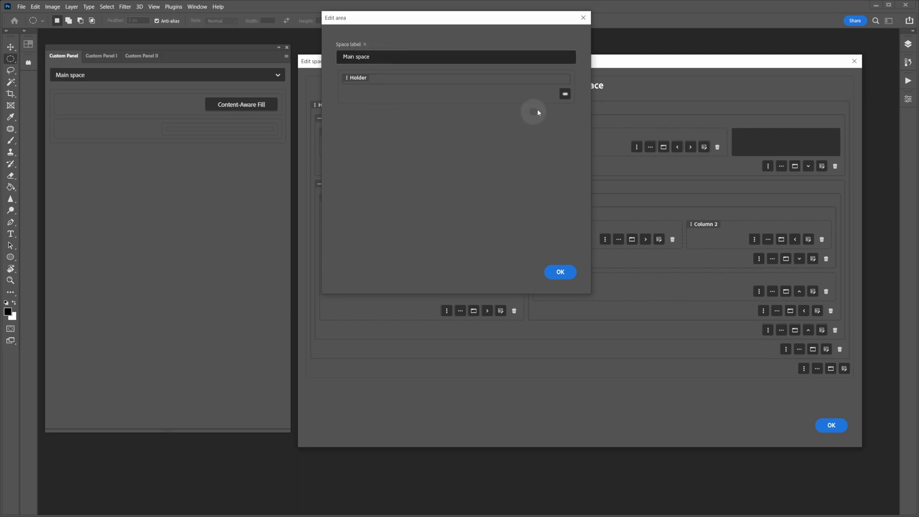
left_click(583, 18)
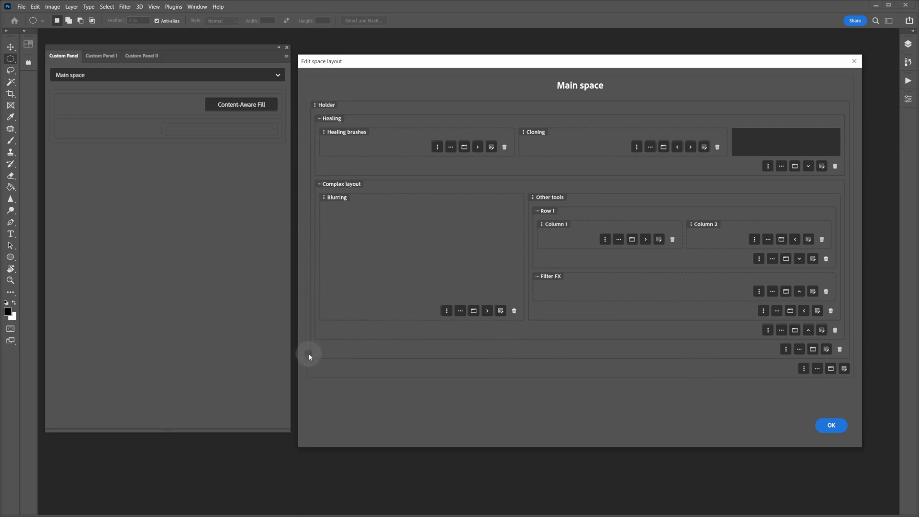
Turn off the border display for the Holder column.
left_click(826, 349)
left_click(360, 85)
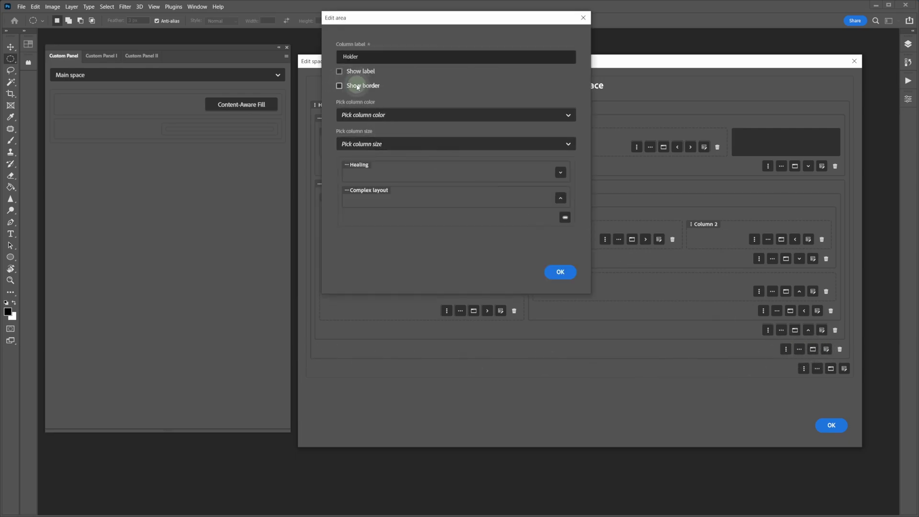
left_click(560, 273)
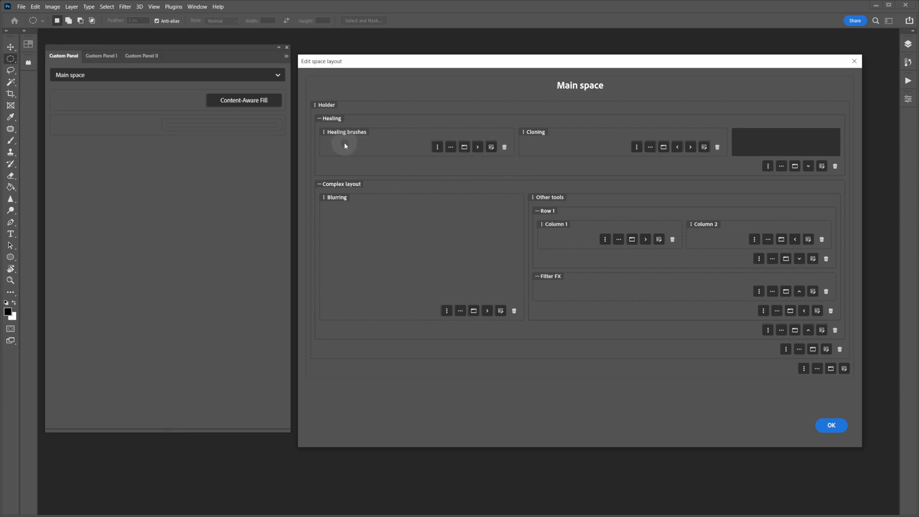
Add a button labelled Healing brush to the Healing brushes column.
left_click(491, 147)
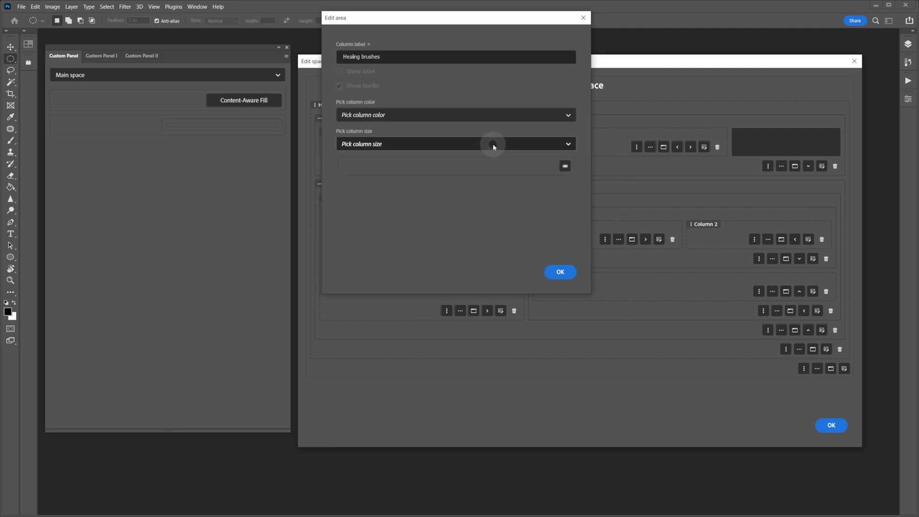
left_click(564, 166)
left_click(433, 121)
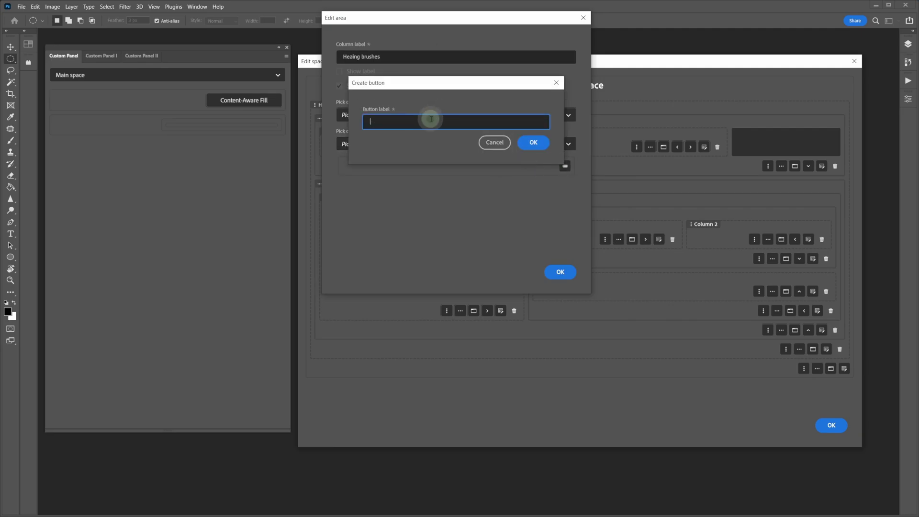
type("Healing brush")
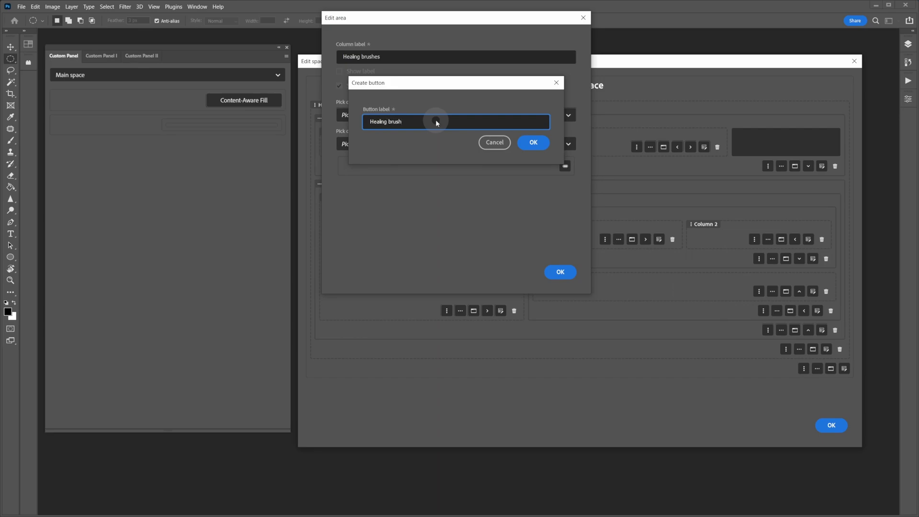
key("Return")
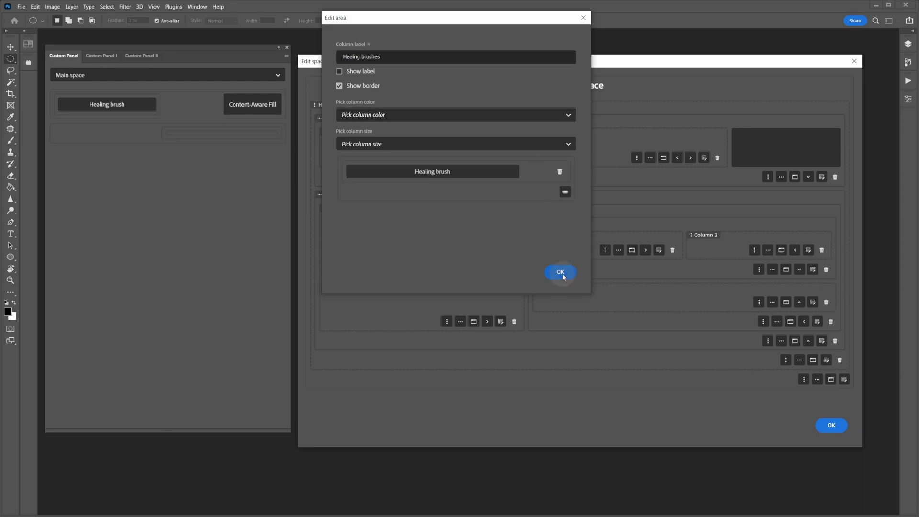
Add a second button labelled Spot hoeling brush to the Healing brushes column and finish editing that column.
left_click(565, 191)
left_click(395, 123)
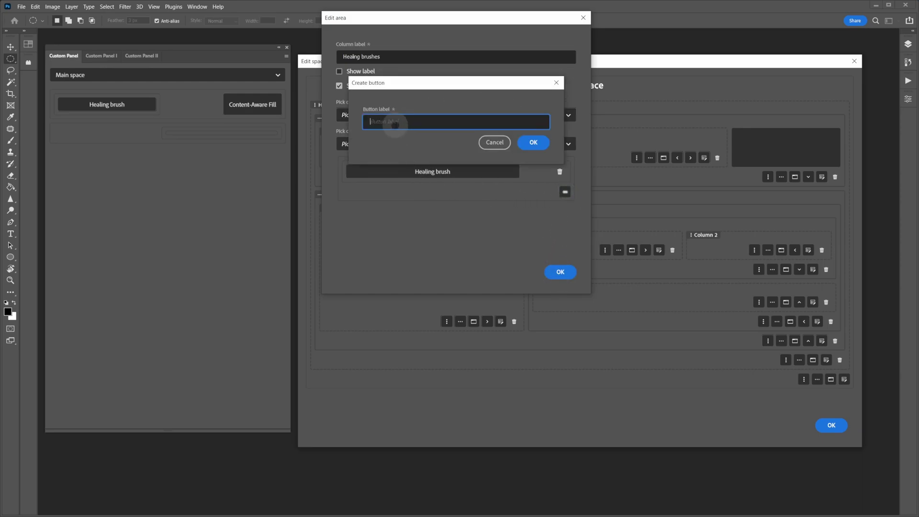
type("Spot healing brushoeling brush")
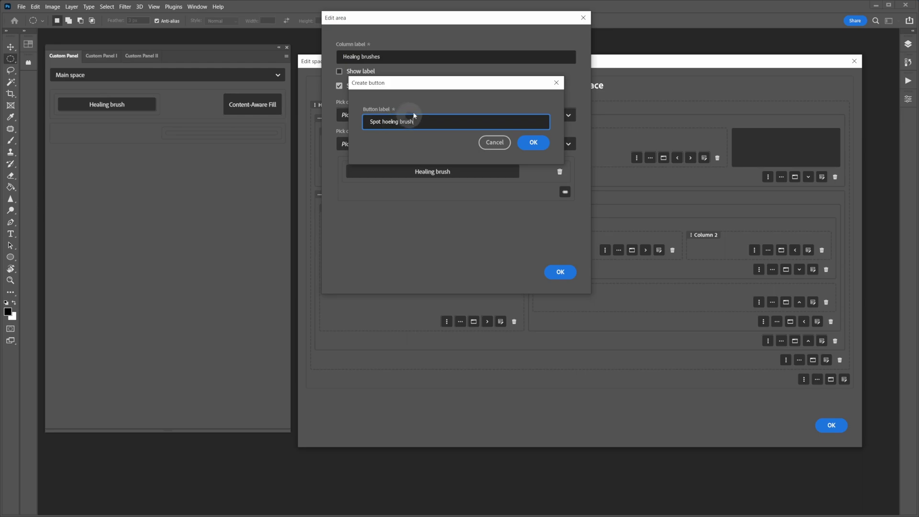
left_click(543, 143)
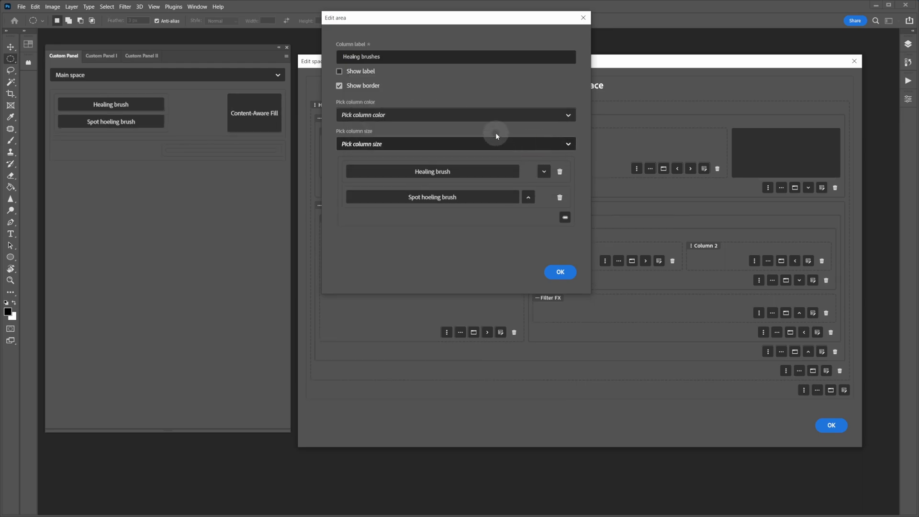
left_click(559, 272)
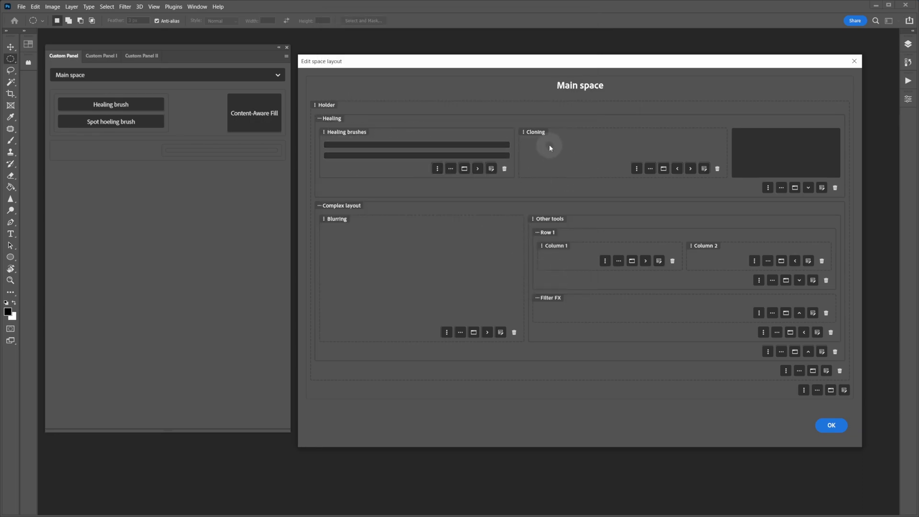
Add two buttons labelled Patch and Clone to the Cloning column in the Healing row.
left_click(704, 168)
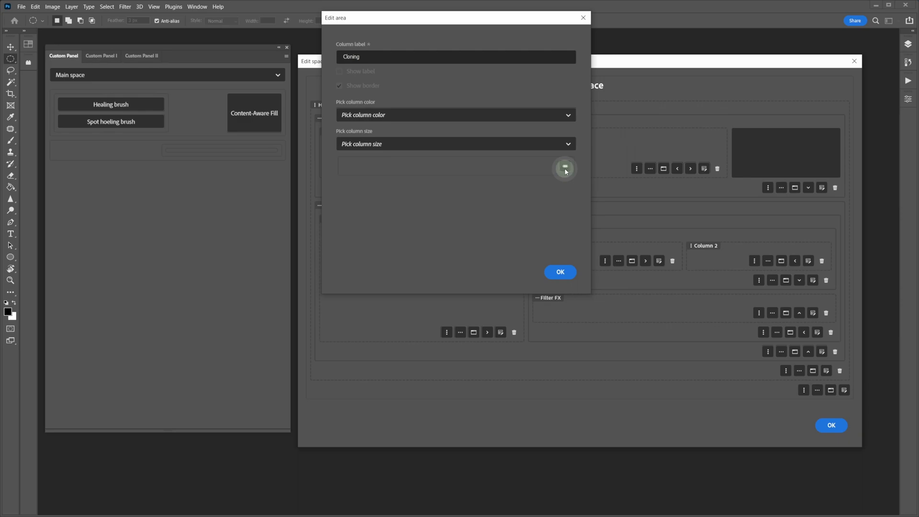
left_click(565, 167)
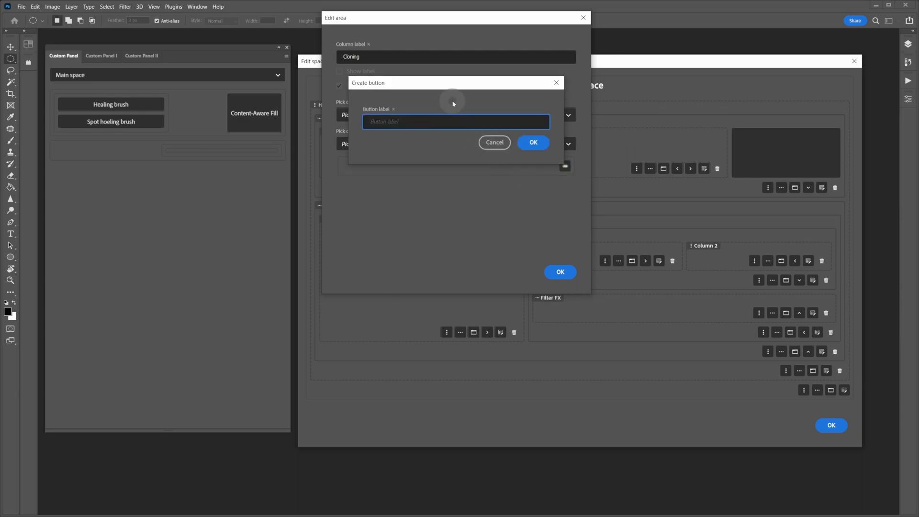
type("Patch")
key("Return")
left_click(566, 191)
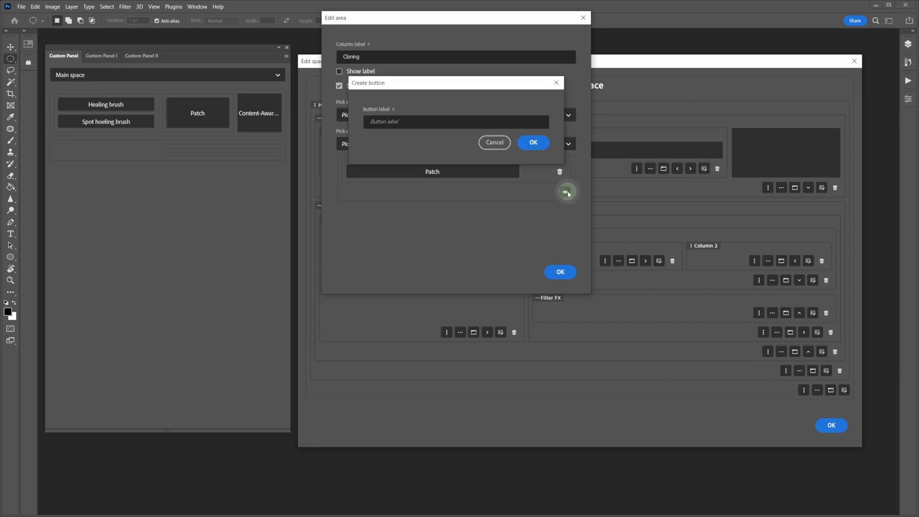
left_click(449, 124)
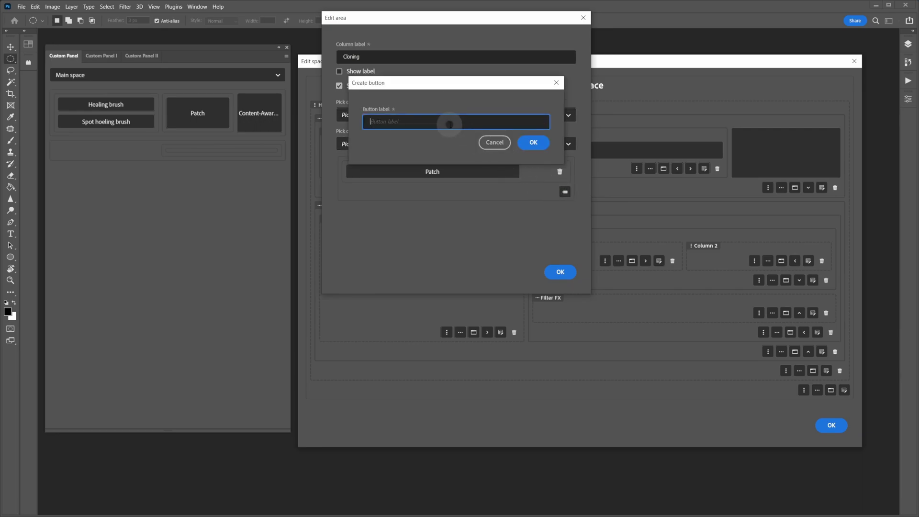
type("C")
key("Return")
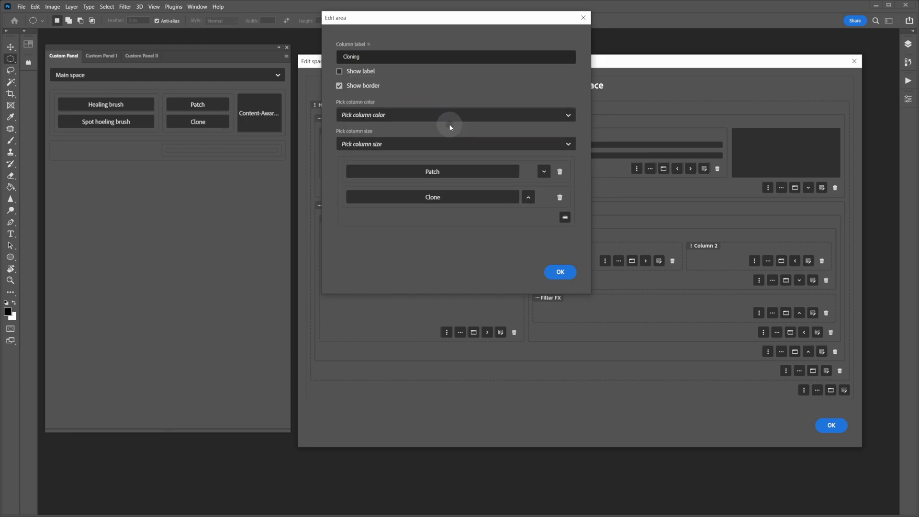
Add a third button labelled CA Move to the Cloning column and finish editing that column.
left_click(563, 217)
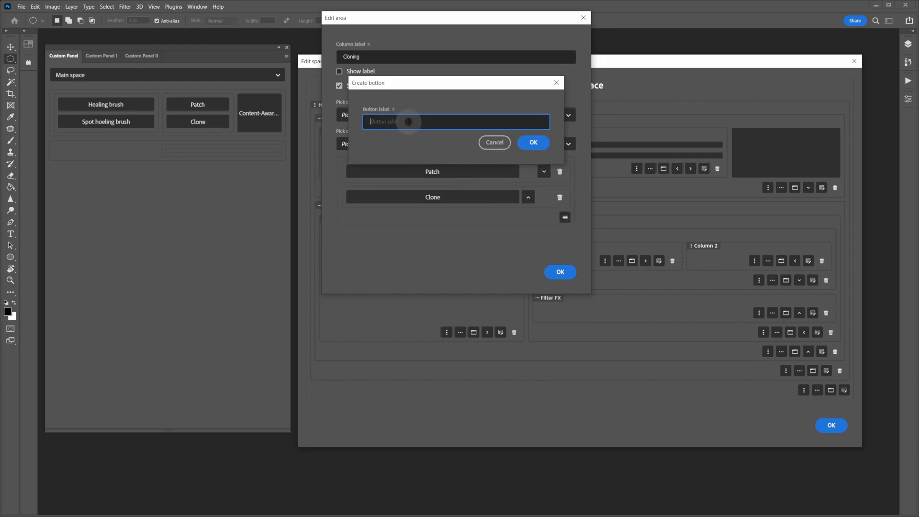
type("CA Move")
key("Return")
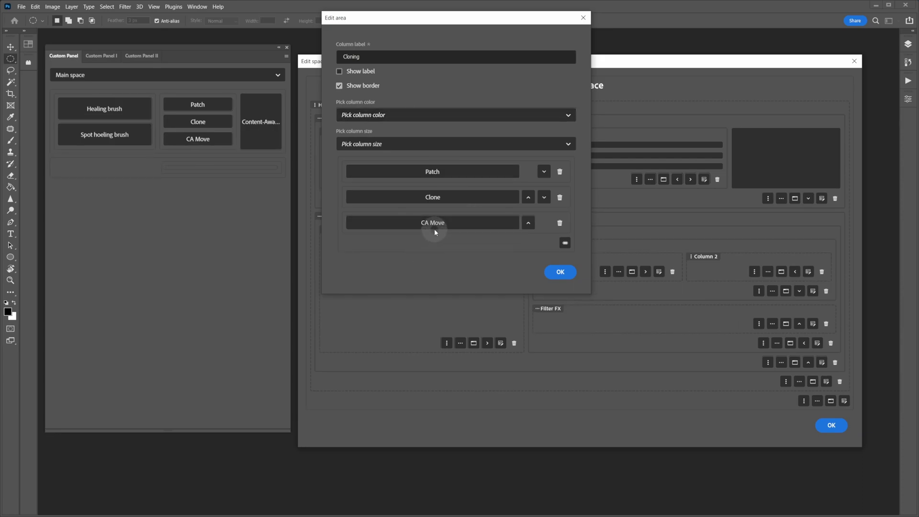
left_click(559, 271)
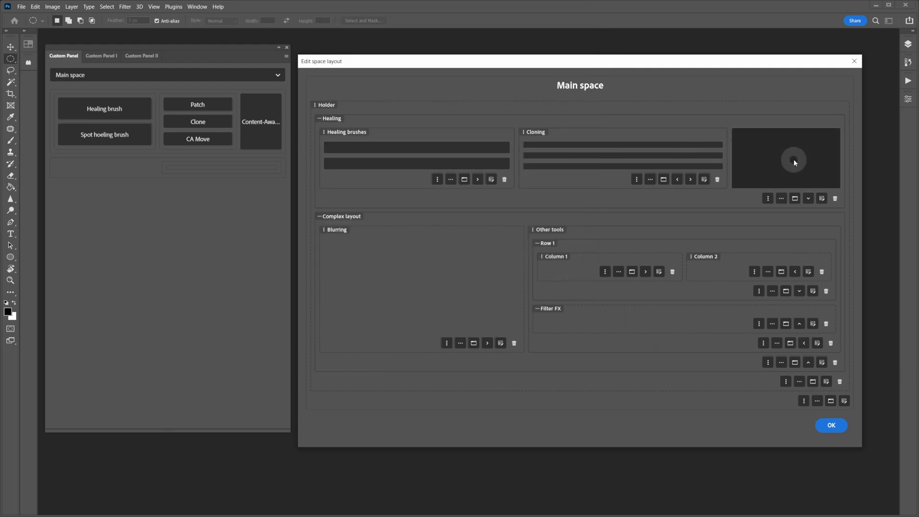
Examine the editing options of the large button beside the Cloning column, leaving them as they are.
left_click(759, 158)
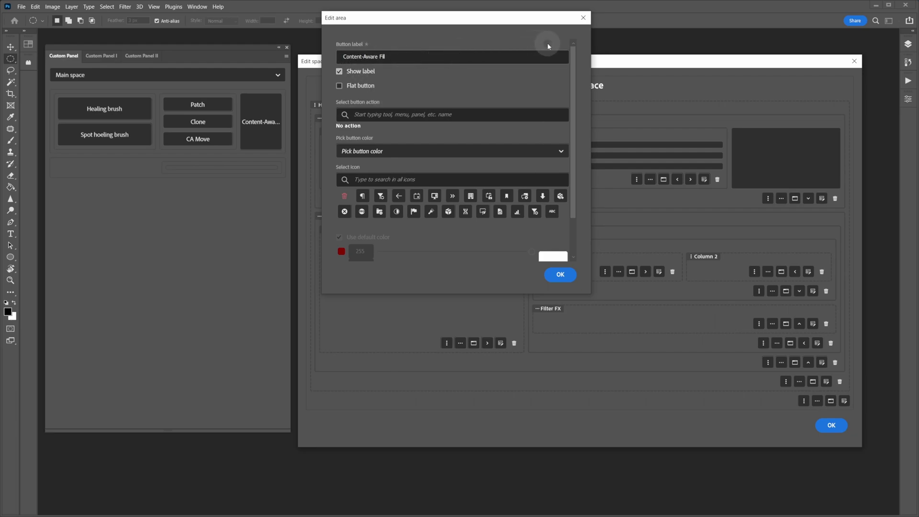
left_click(348, 56)
left_click(581, 19)
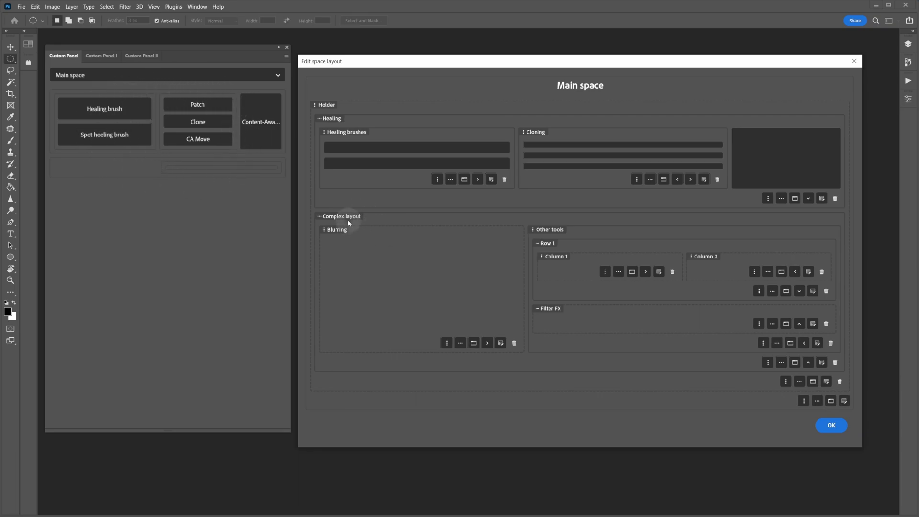
Add two buttons labelled Gaussian and Average to the Blurring column in the Complex layout row.
left_click(500, 343)
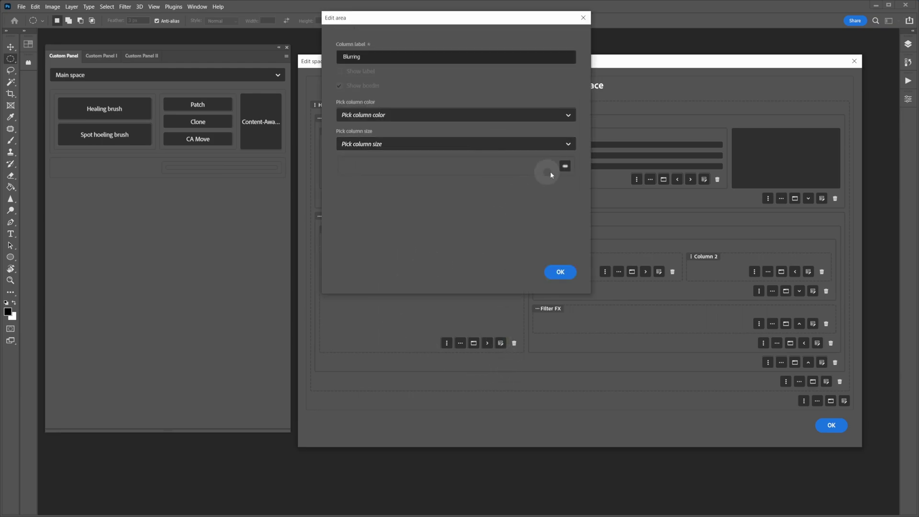
left_click(565, 167)
type("Gaussian")
key("Return")
left_click(564, 192)
type("Ave")
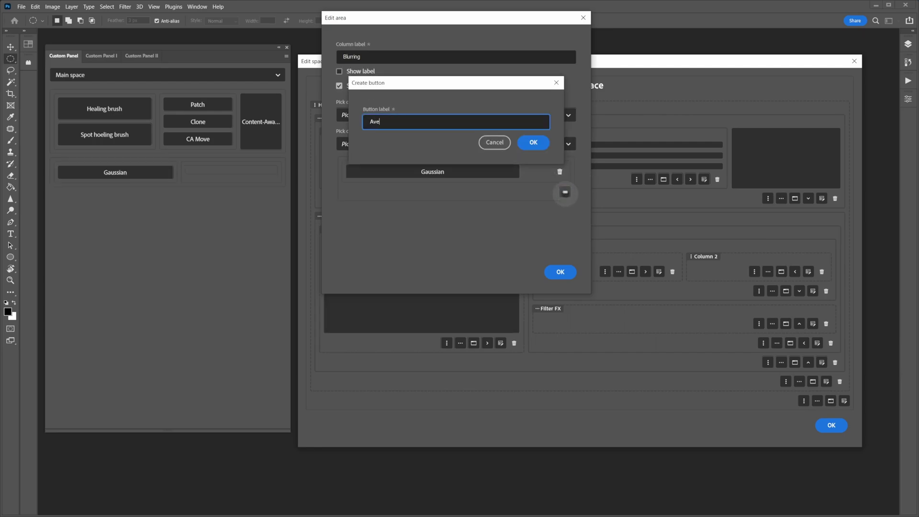
type("rage")
key("Return")
Add a third button labelled Surface to the Blurring column and finish editing that column.
left_click(565, 217)
type("SAurface")
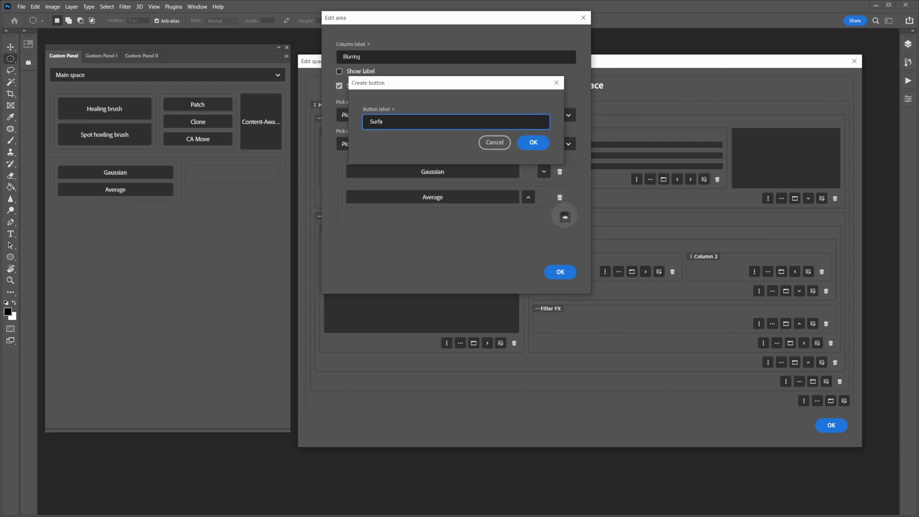
key("Return")
left_click(560, 273)
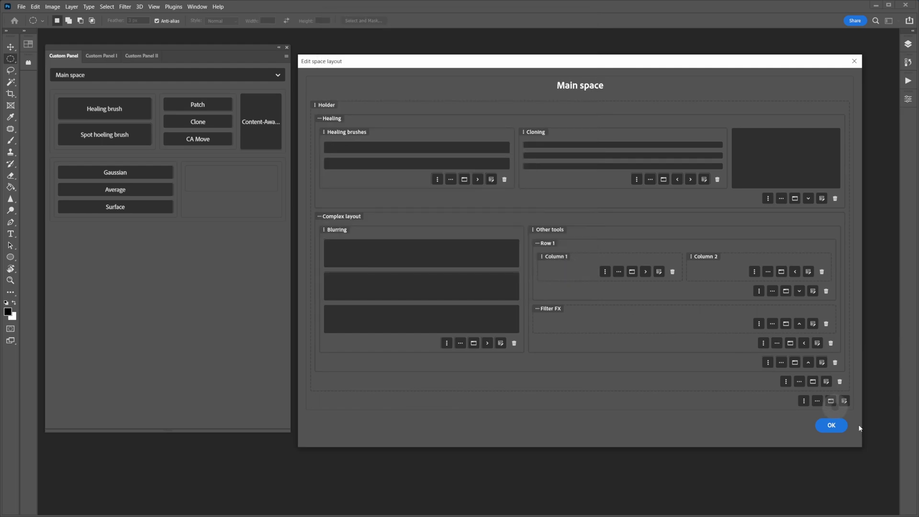
Enlarge the space layout editor and add a row labelled Row holder inside Column 1.
left_click_drag(858, 444, 895, 466)
left_click_drag(297, 468, 163, 473)
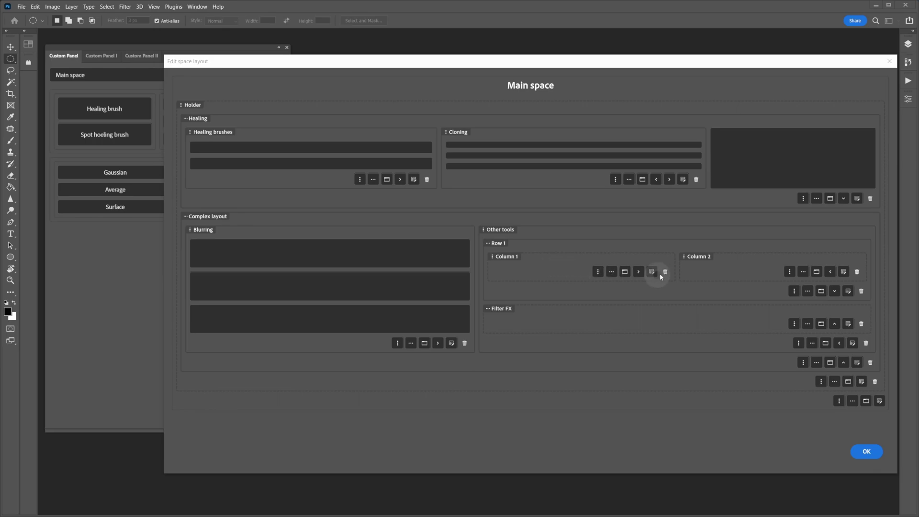
left_click(612, 271)
type("Row holder")
key("Return")
Add a second row labelled Smart Filters inside Column 1, below Row holder.
left_click(604, 303)
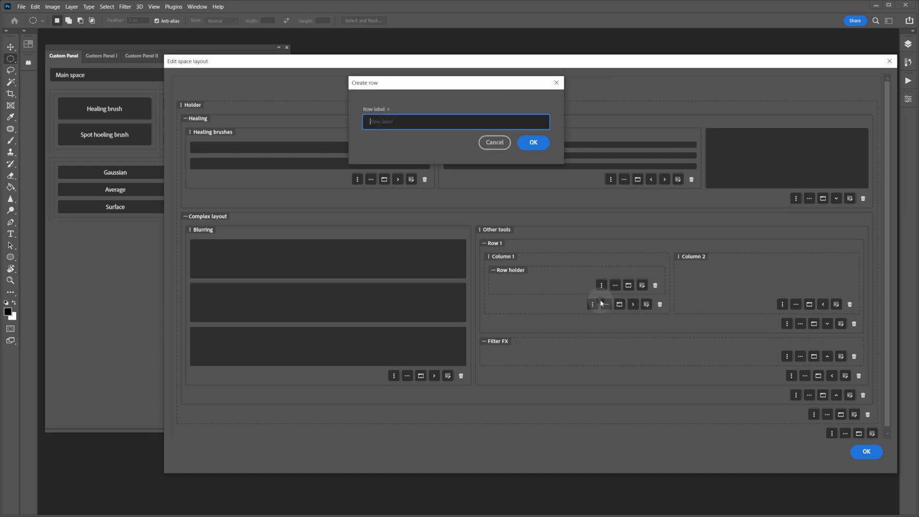
type("Smart Filters")
key("Return")
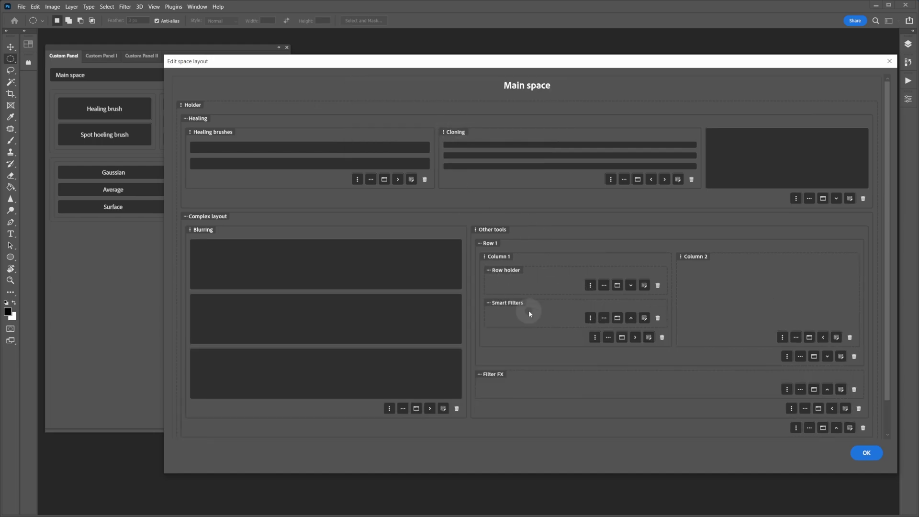
Add a column labelled Layer actions inside the Row holder row of Column 1.
left_click(590, 286)
type("Layer actions")
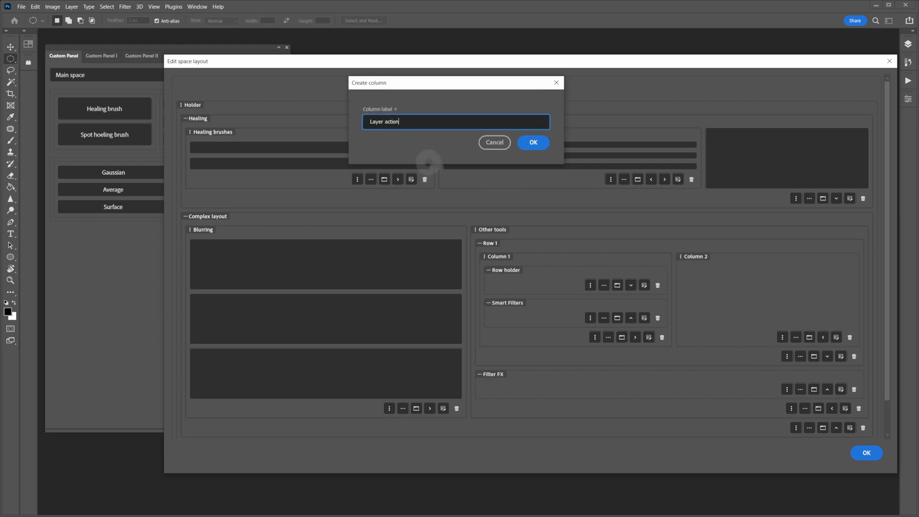
key("Return")
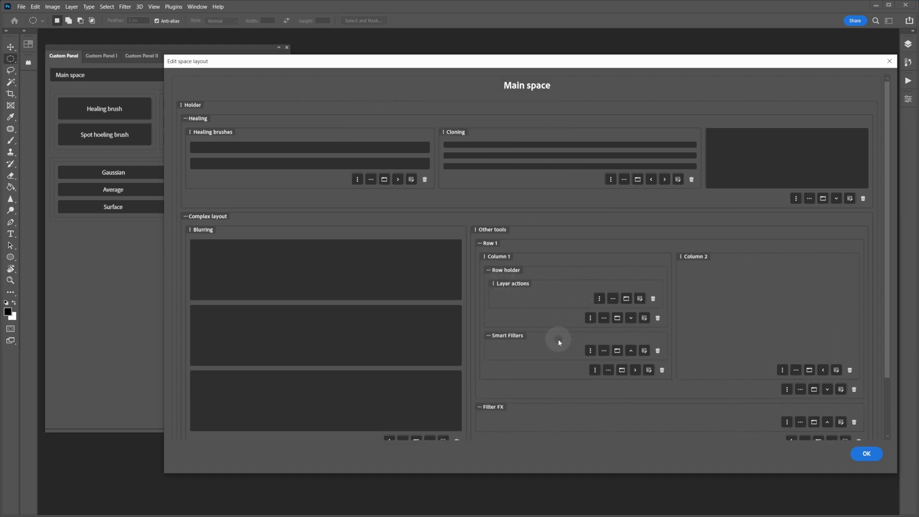
Add two buttons labelled Up and Down to the Layer actions column.
left_click(626, 298)
left_click(563, 165)
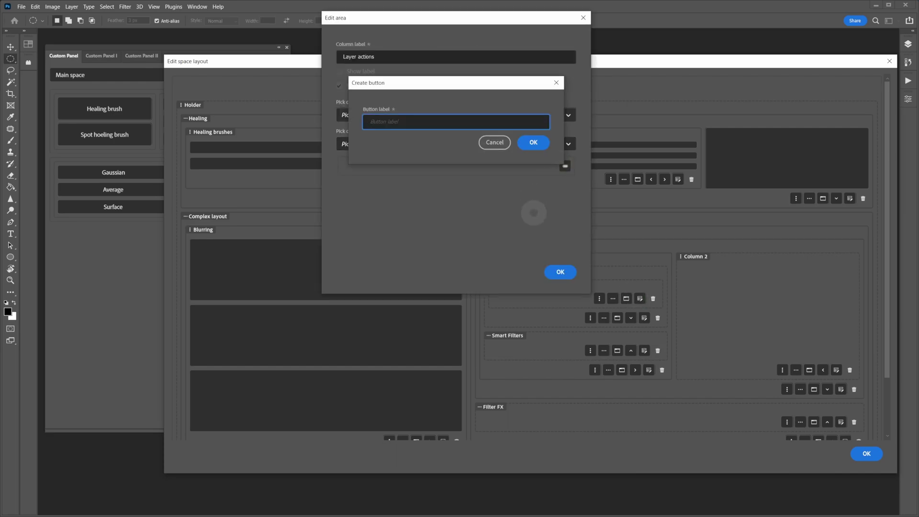
type("Up")
key("Return")
left_click(564, 192)
type("Down")
key("Return")
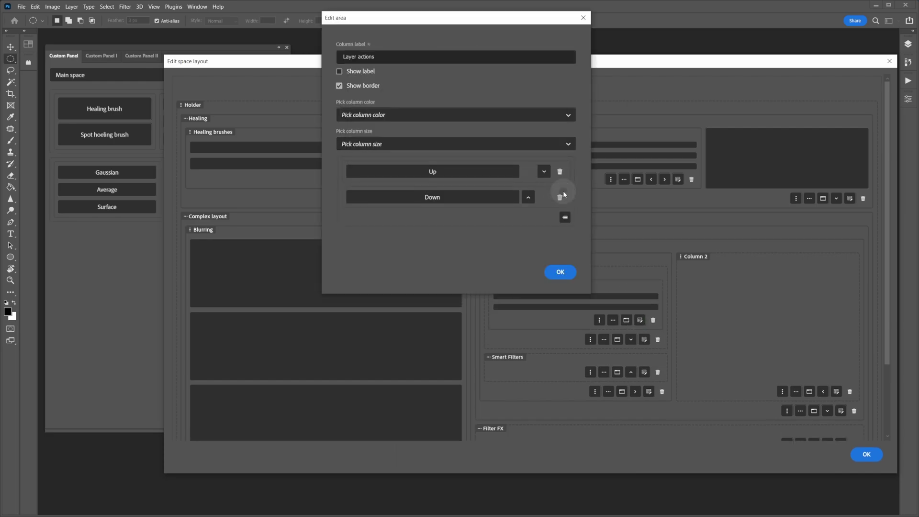
Add two more buttons labelled Collapse and Expand to the Layer actions column and finish editing that column.
left_click(565, 217)
type("Collapse")
key("Return")
left_click(537, 248)
type("Expand")
key("Return")
left_click(559, 271)
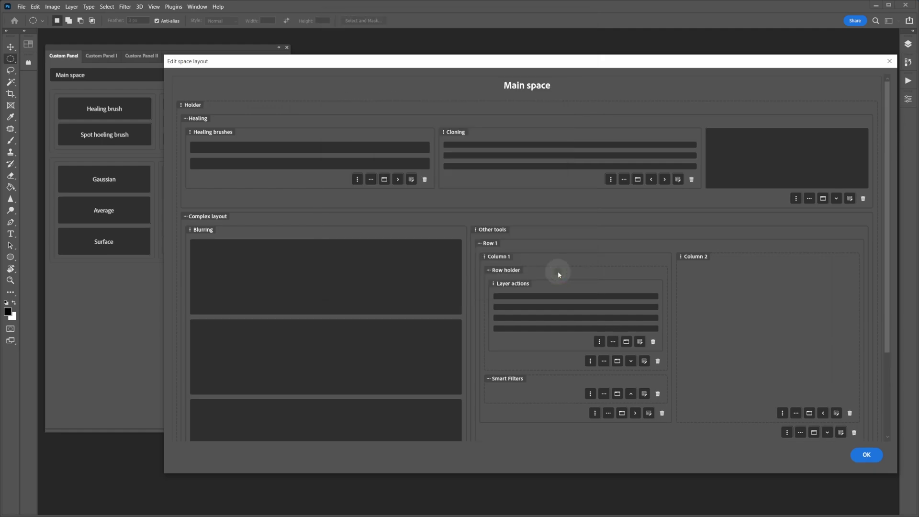
Add two buttons labelled Convert and Neural to the Smart Filters row.
left_click(644, 394)
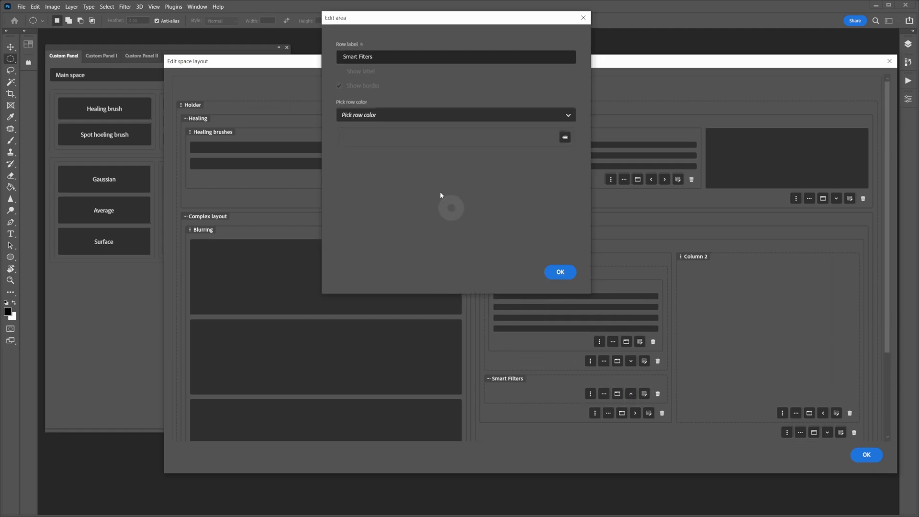
left_click(565, 137)
type("Convert")
key("Return")
left_click(564, 162)
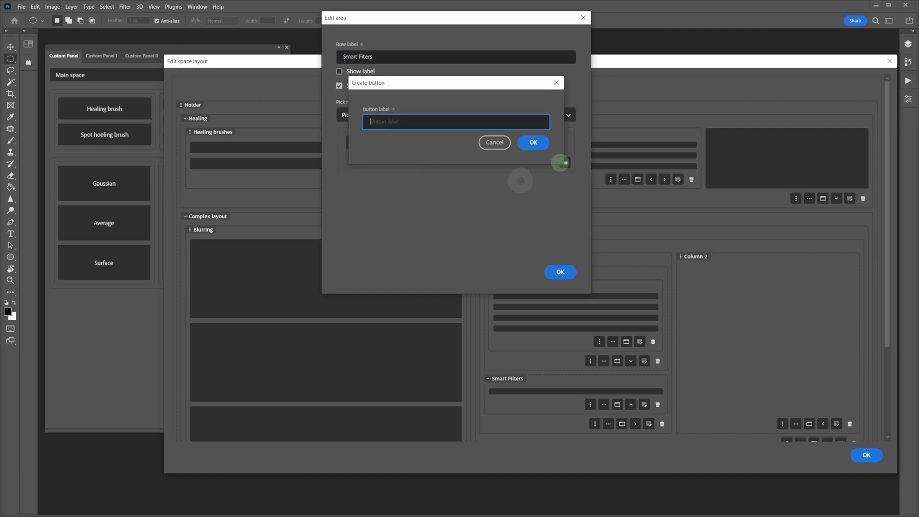
type("Neural")
key("Return")
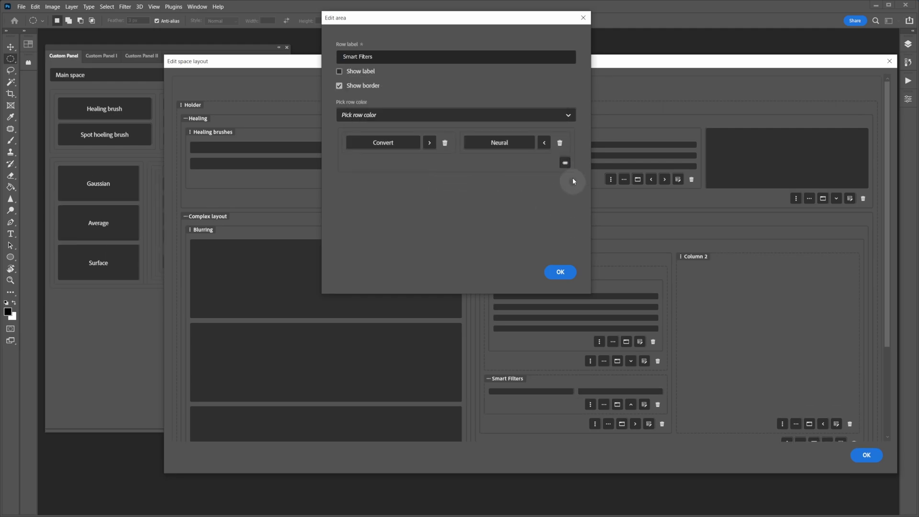
Add two more buttons labelled Lens flare and Lighting FX to the Smart Filters row and finish editing it.
left_click(564, 162)
type("Lens Blur")
key("Return")
left_click(565, 163)
type("Lighting")
key("Return")
left_click(563, 272)
Delete the empty Column 2 from Row 1 of the Other tools column.
left_click_drag(552, 296, 622, 329)
scroll(727, 308, "down", 3)
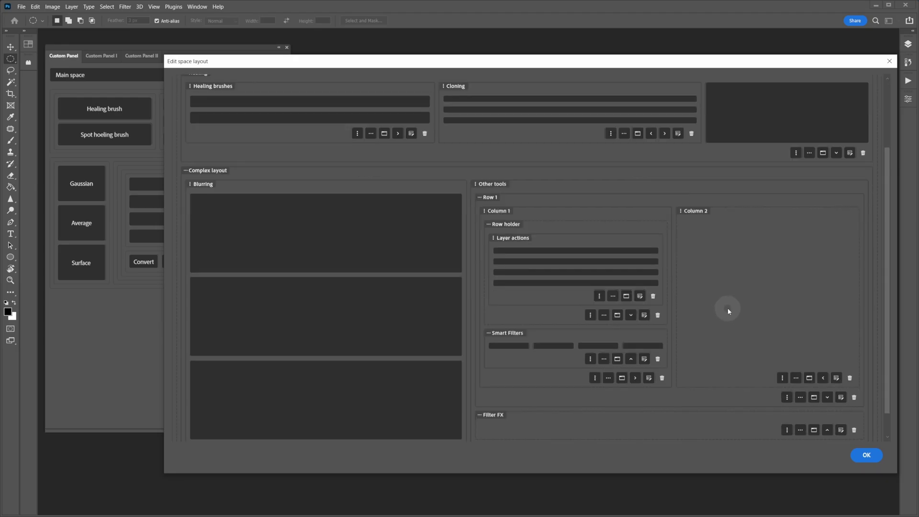
scroll(727, 310, "down", 2)
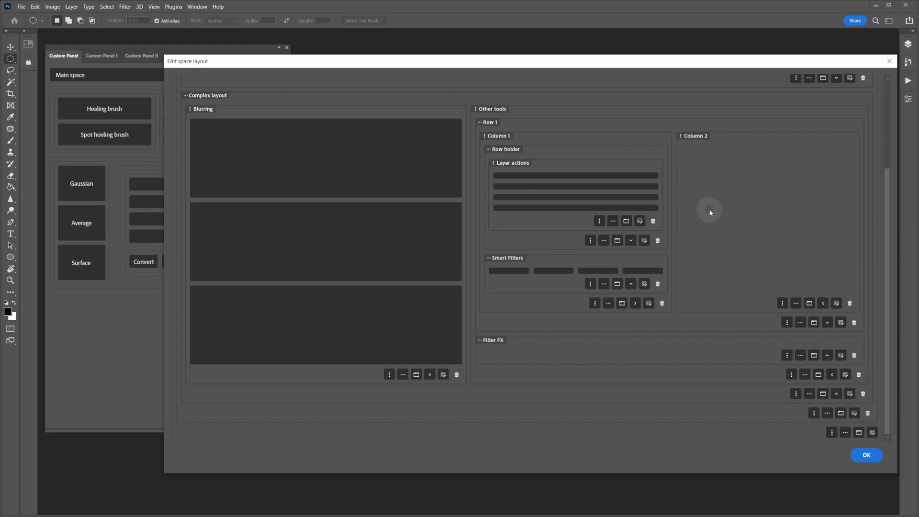
left_click(850, 302)
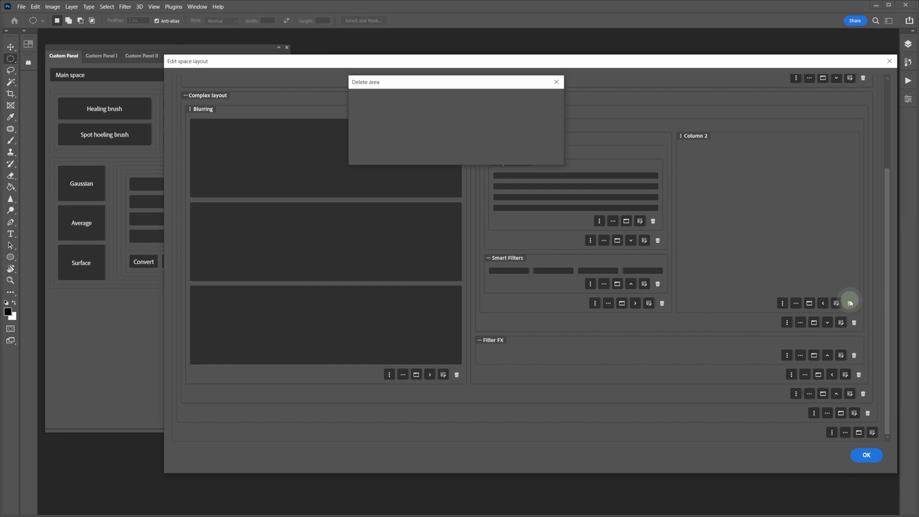
left_click(536, 146)
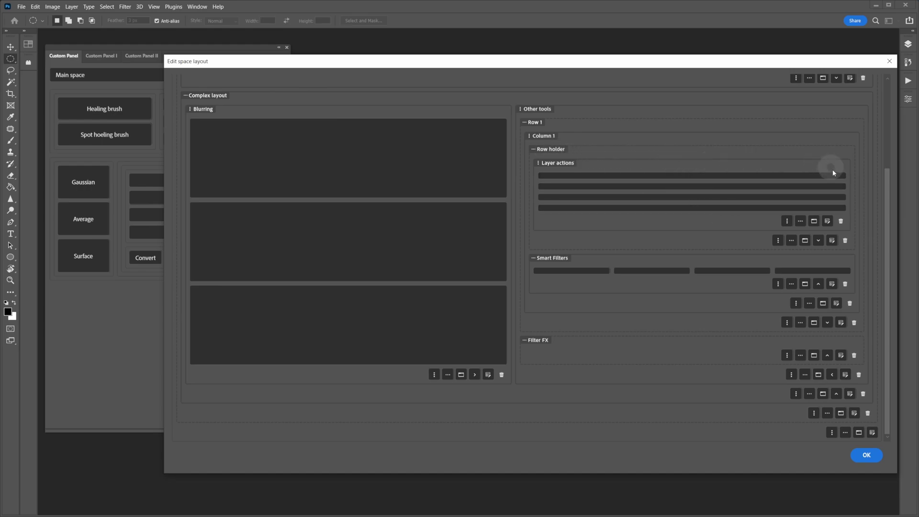
Add a row labelled Tools inside the Row holder row, beside the Layer actions column.
left_click(790, 240)
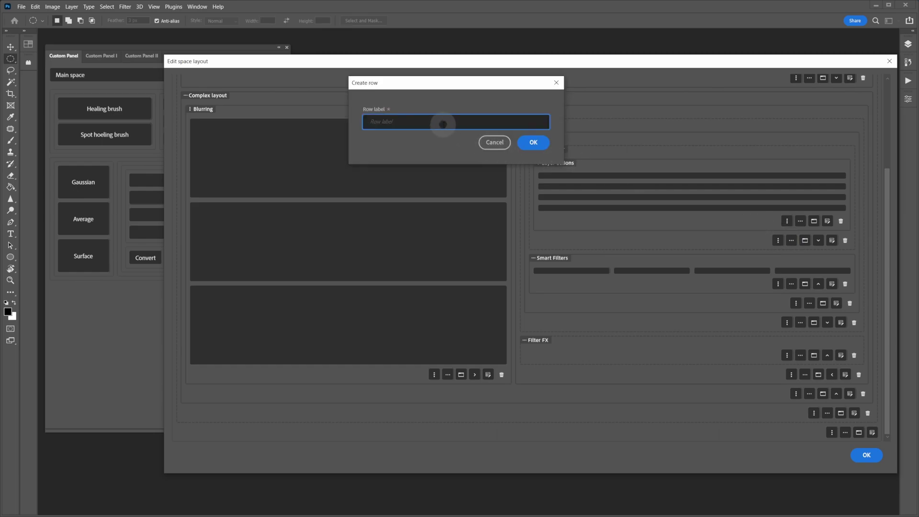
left_click(443, 123)
key("Return")
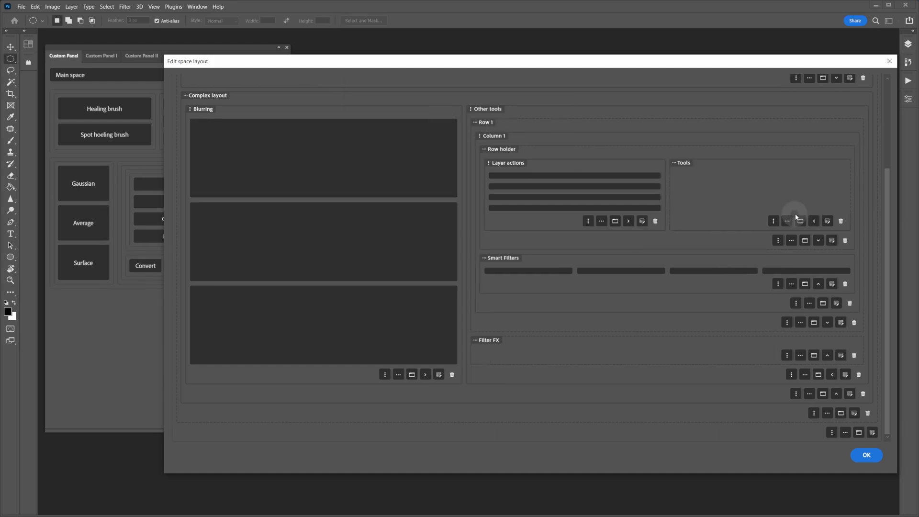
Add two columns labelled Tools holder and Selections inside the Tools row.
left_click(773, 220)
type("Tools holder")
key("Return")
left_click(773, 221)
type("Selections")
key("Return")
Add two buttons labelled Curves and Brush to the Tools holder column.
left_click(697, 201)
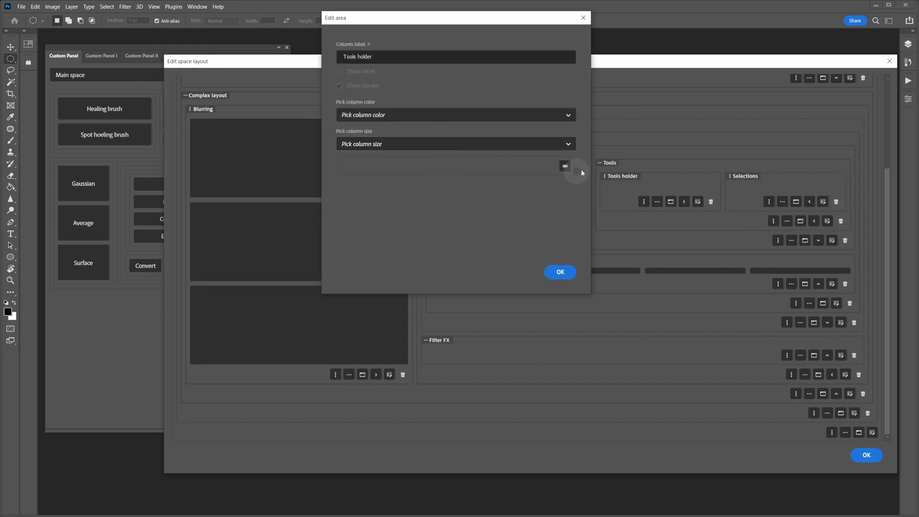
left_click(565, 166)
type("Curves")
key("Return")
left_click(565, 191)
type("Brush")
key("Return")
Add two more buttons labelled Dodge and Burn to the Tools holder column.
left_click(564, 216)
type("Dodge")
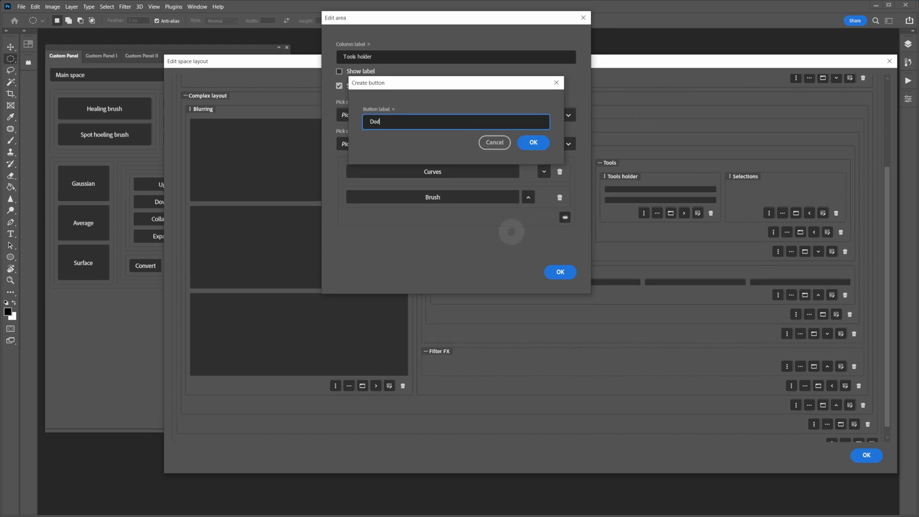
key("Return")
left_click(564, 242)
type("Burn")
key("Return")
scroll(564, 240, "down", 1)
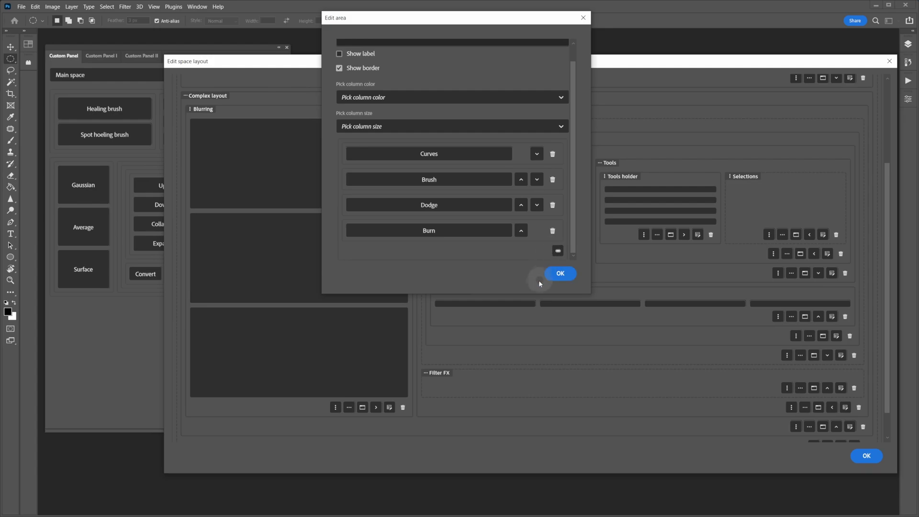
Add buttons labelled Blur and Sharpen below Burn in the Tools holder column and finish editing that column.
left_click(564, 267)
type("Blur")
key("Return")
left_click(565, 292)
type("Sharpen")
key("Return")
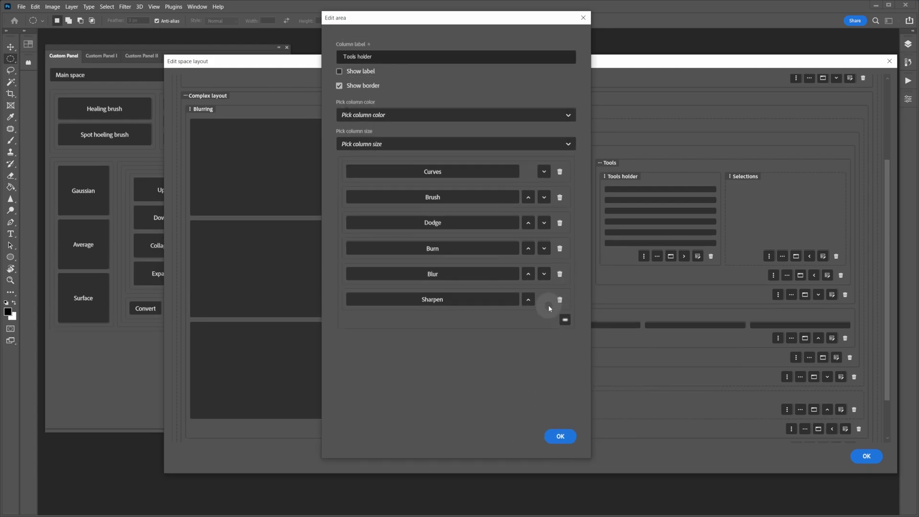
left_click(559, 436)
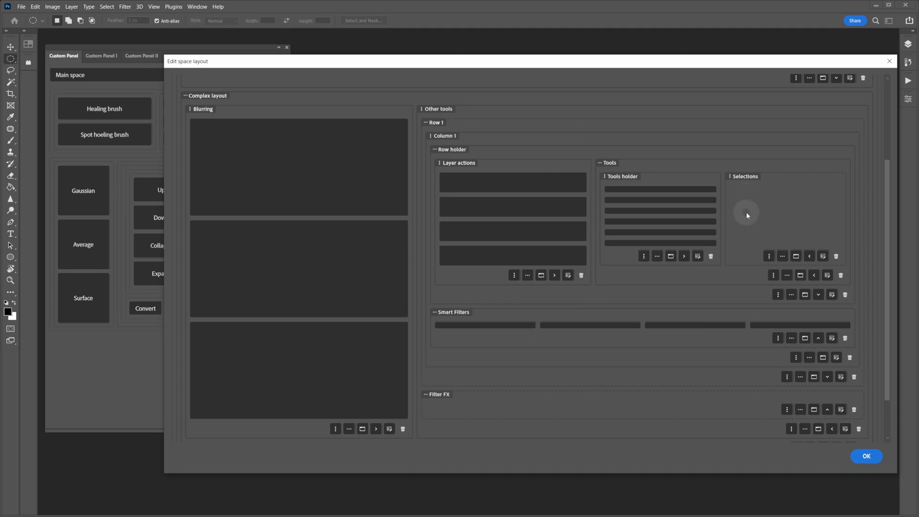
Add two buttons labelled Lasso and Quick to the Selections column.
left_click(822, 255)
left_click(564, 167)
type("Lasso")
key("Return")
left_click(565, 189)
type("Quick")
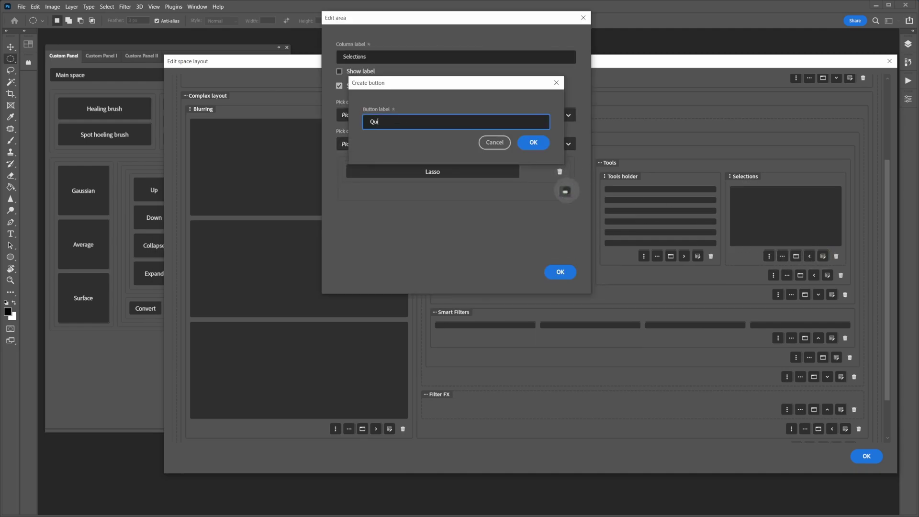
key("Return")
Add two more buttons labelled Sky and Subject to the Selections column and finish editing it.
left_click(564, 217)
type("Sky")
key("Return")
left_click(564, 243)
type("Subject")
key("Return")
left_click(559, 271)
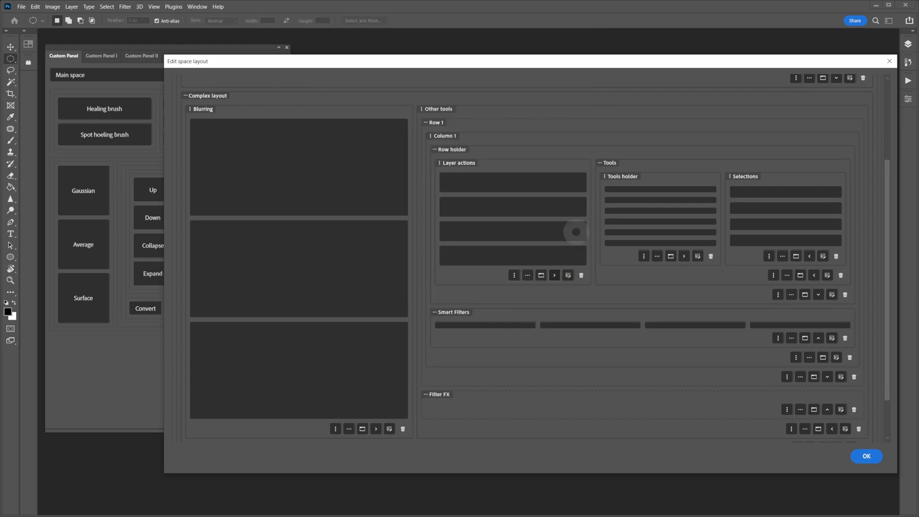
Rename the Filter FX row in the Other tools column as Render.
scroll(595, 170, "down", 2)
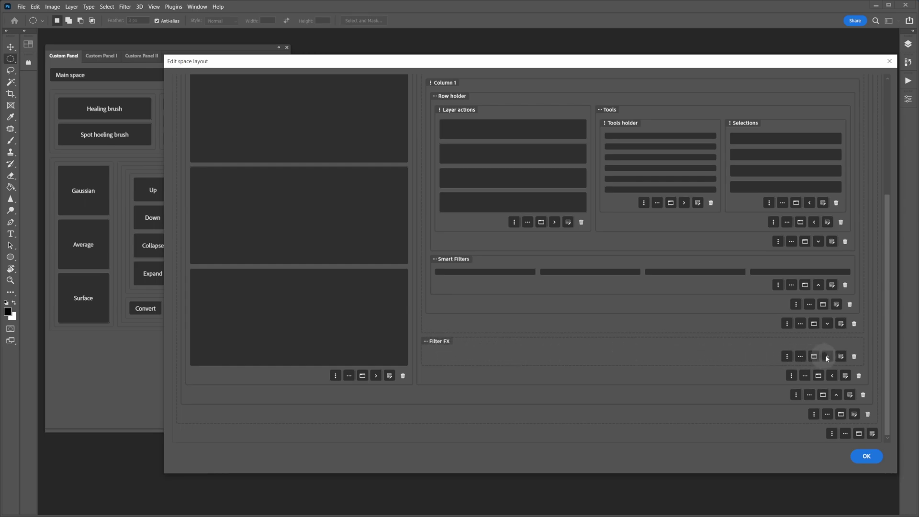
left_click(840, 357)
left_click_drag(383, 56, 342, 57)
type("Render")
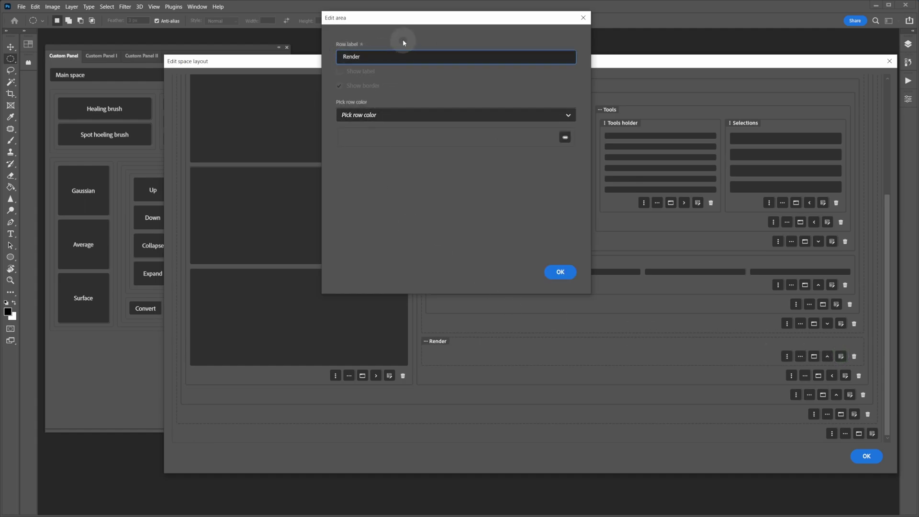
Add two buttons labelled Flame and Tree to the Render row.
left_click(565, 137)
type("Clouds")
key("Return")
key("Return")
type("Flame")
key("Return")
Add two more buttons labelled Lens flare and Lighting FX to the Render row and finish editing it.
key("Return")
type("Len")
key("Return")
left_click(562, 165)
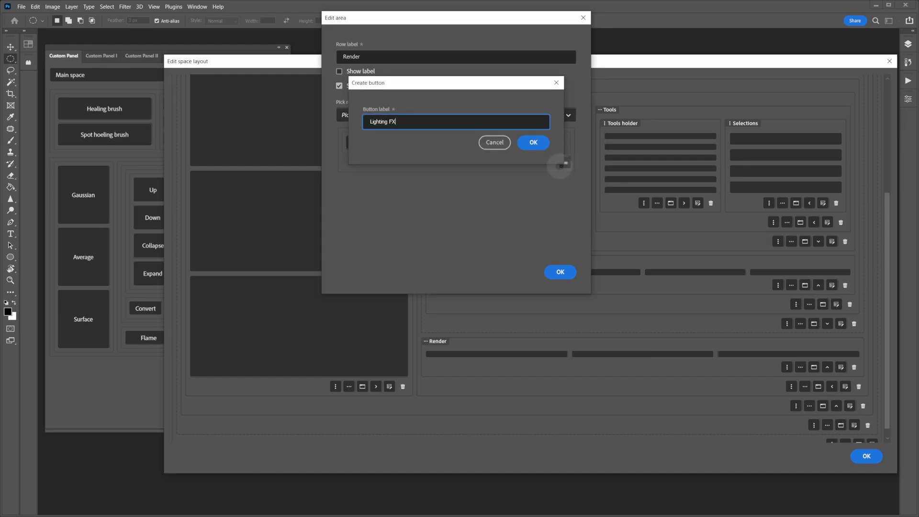
key("Return")
left_click(559, 272)
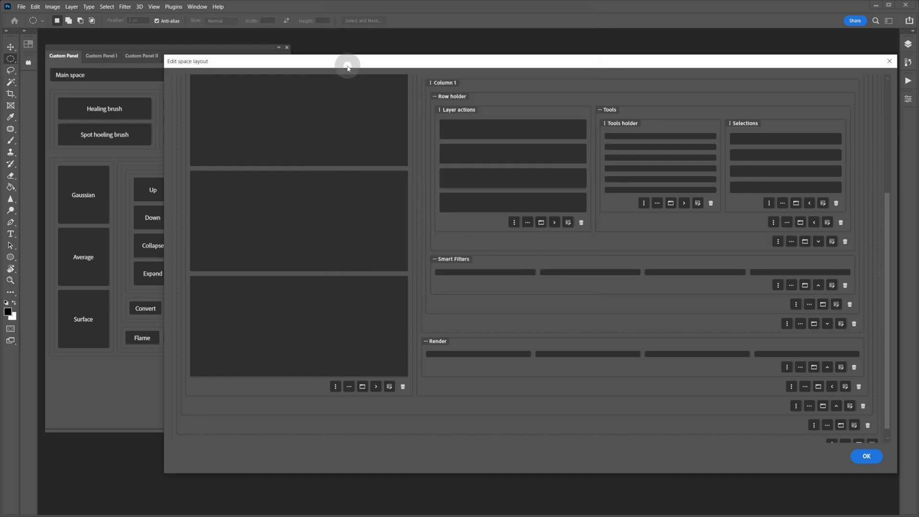
Narrow the layout editor to uncover the whole panel and rename the Smart Filters row's Lens flare button as Camera RAW.
left_click_drag(163, 134, 292, 162)
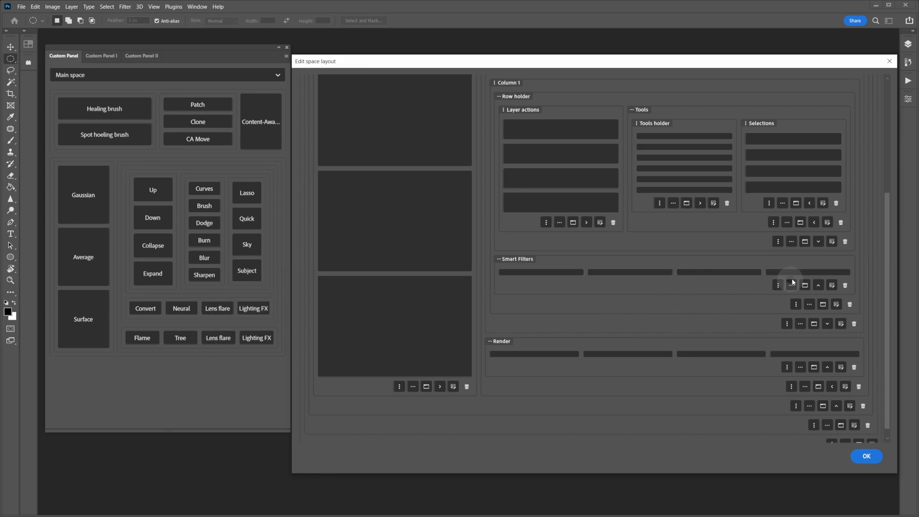
left_click(832, 285)
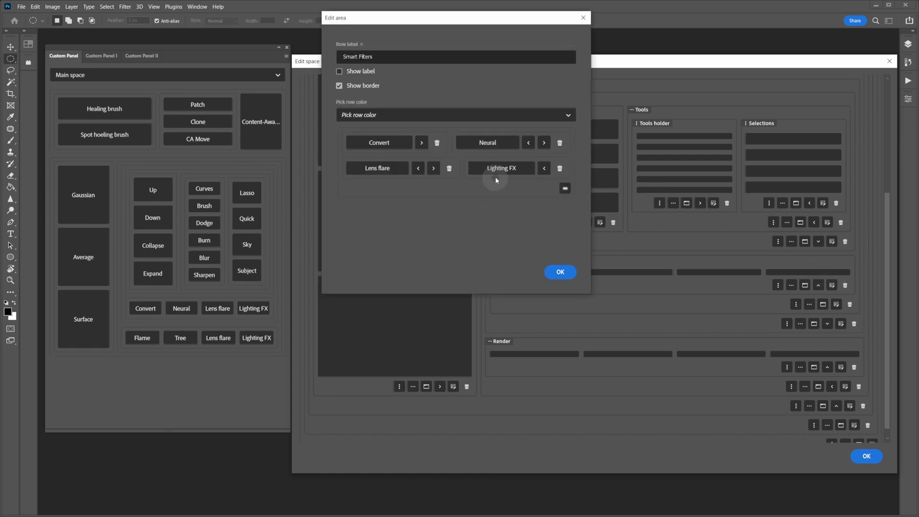
left_click(373, 167)
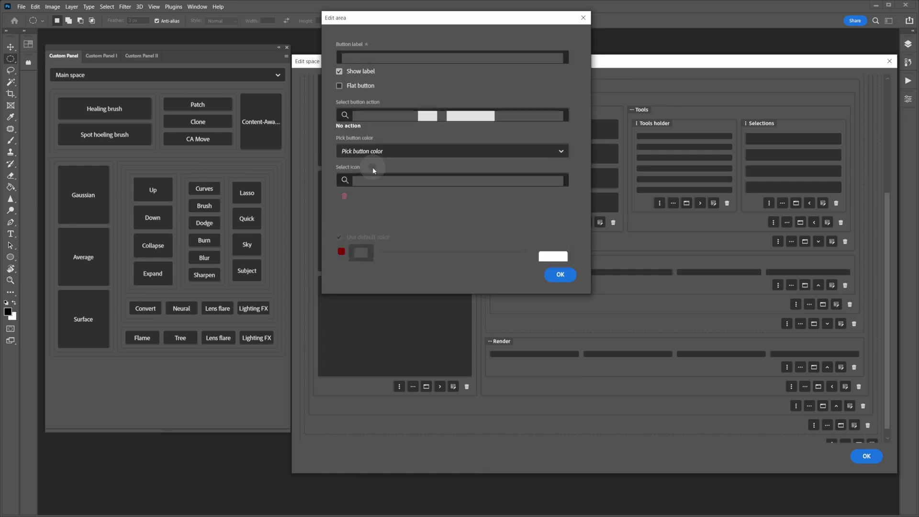
left_click_drag(382, 57, 268, 59)
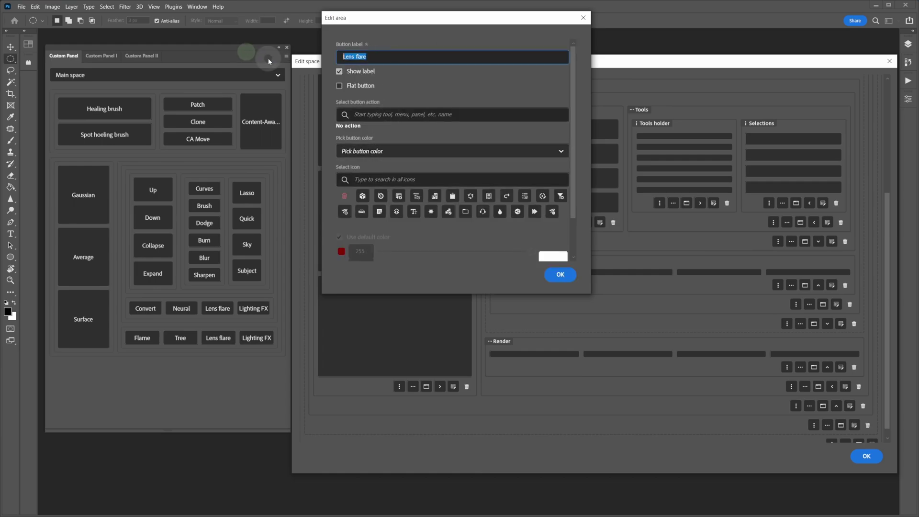
type("Camera")
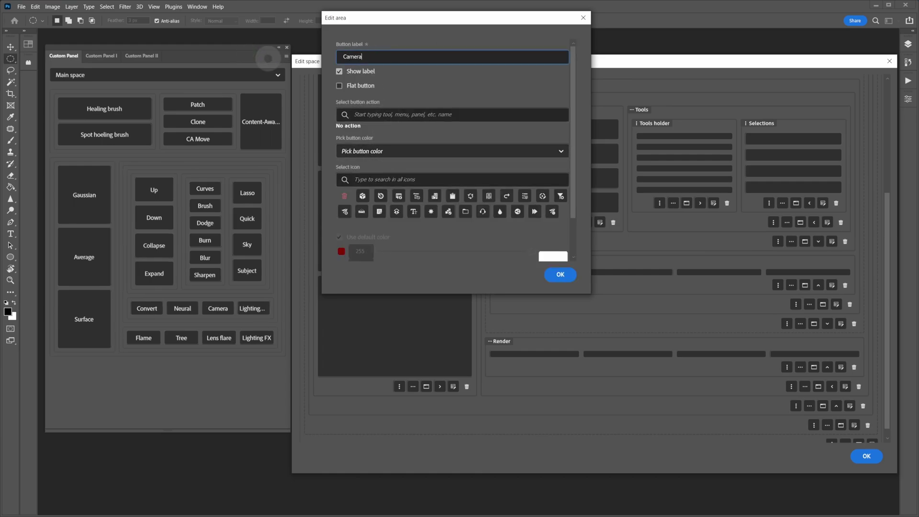
type(" RAW")
key("Return")
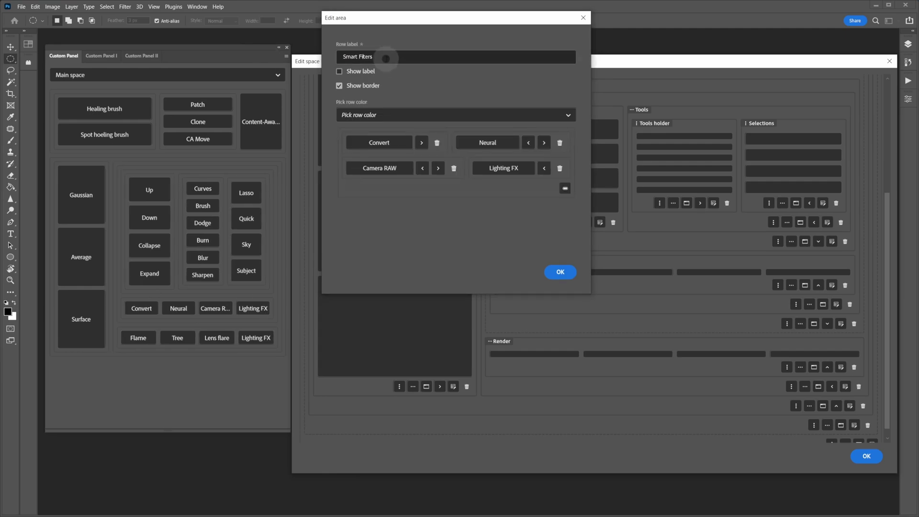
Rename the Lighting FX button in the Smart Filters row as Liquify and finish editing the row.
left_click(511, 169)
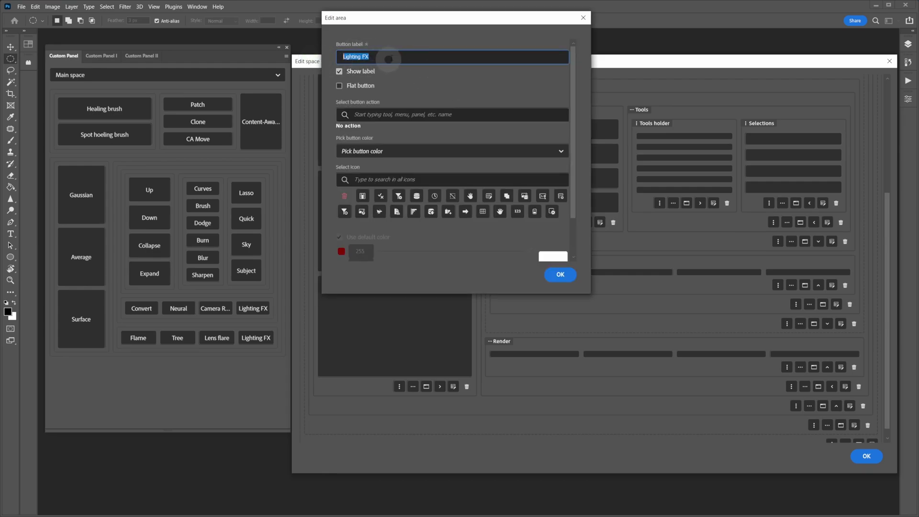
type("Liquify")
key("Return")
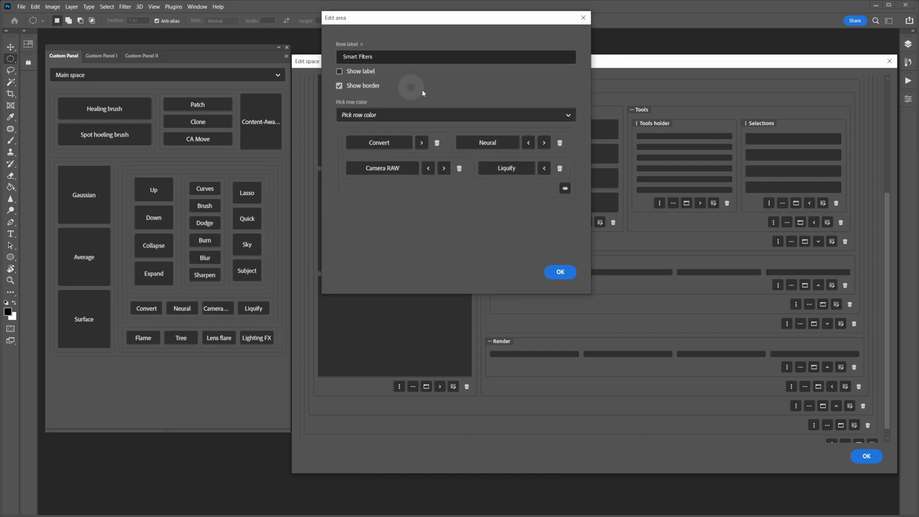
left_click(557, 269)
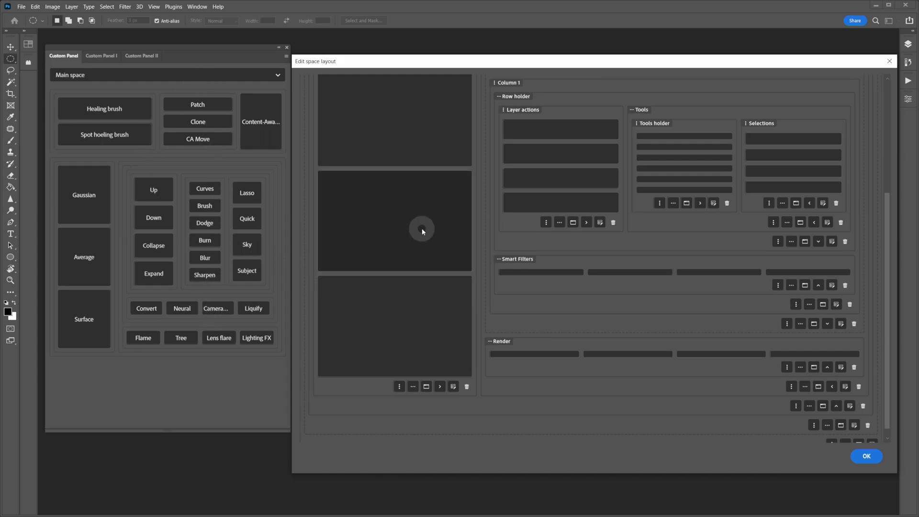
Show the label of the Healing row and set the row's color to Gray.
scroll(420, 228, "up", 5)
left_click(380, 109)
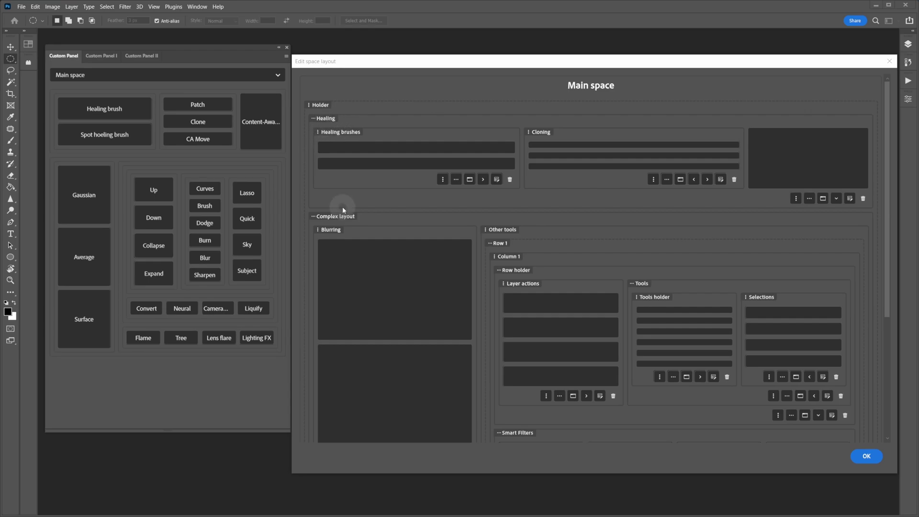
left_click(850, 198)
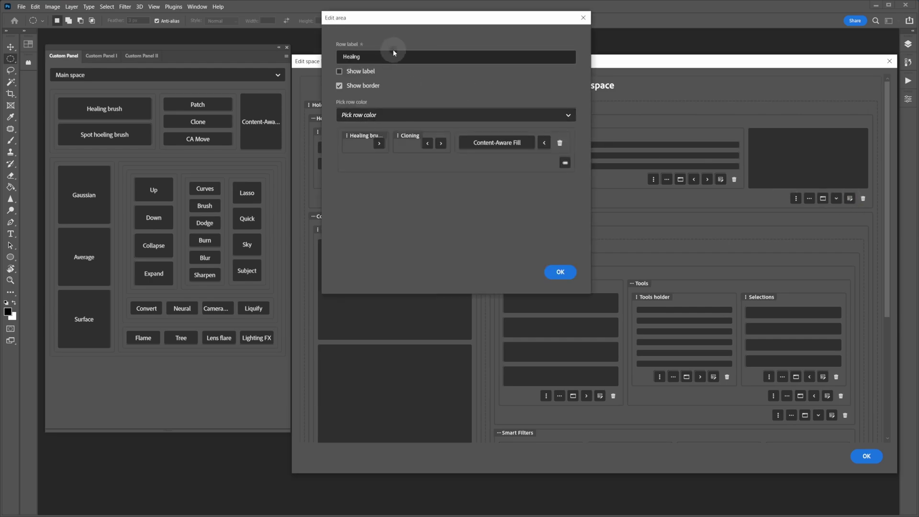
left_click(355, 73)
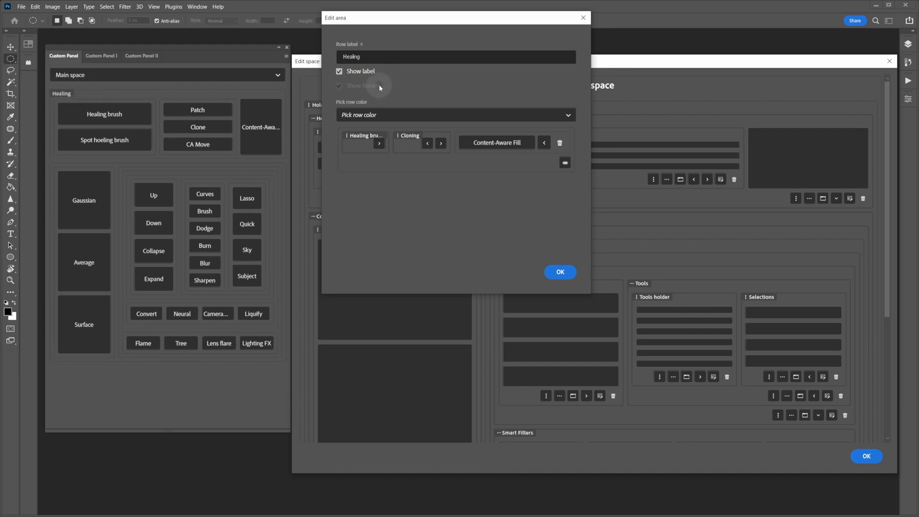
left_click(395, 116)
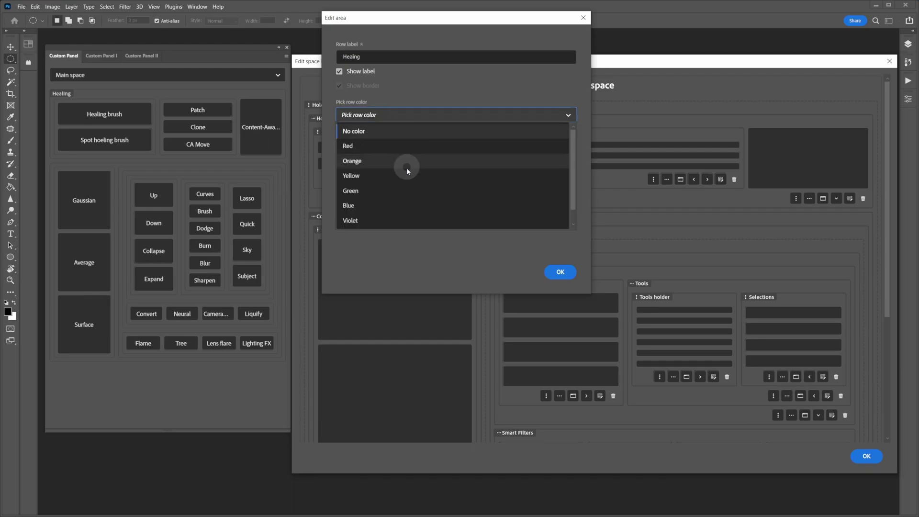
scroll(374, 220, "down", 1)
left_click(374, 219)
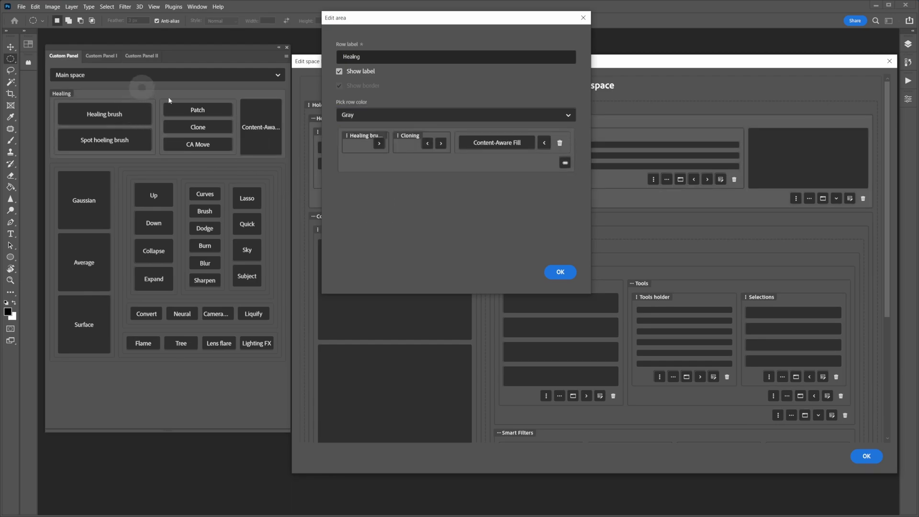
left_click(262, 125)
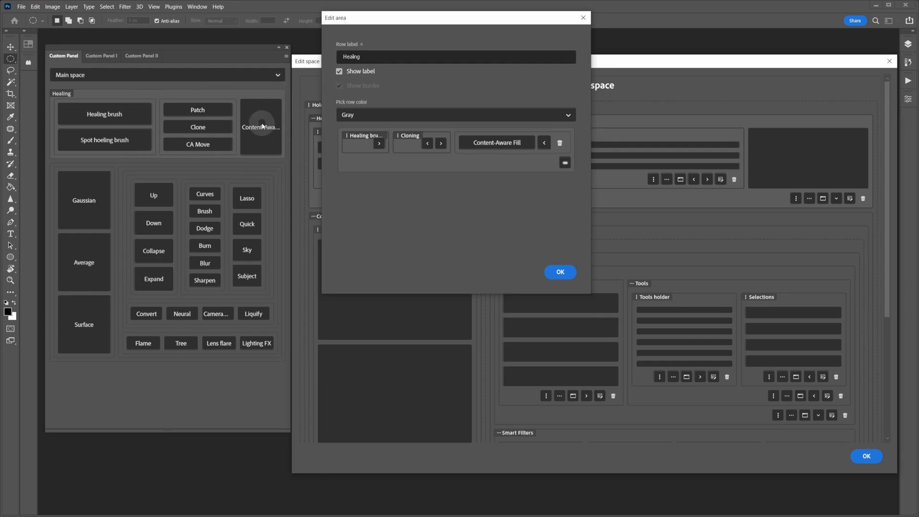
Finish editing the Healing row and set the Healing brushes column's color to Blue and its size to XS.
left_click(559, 273)
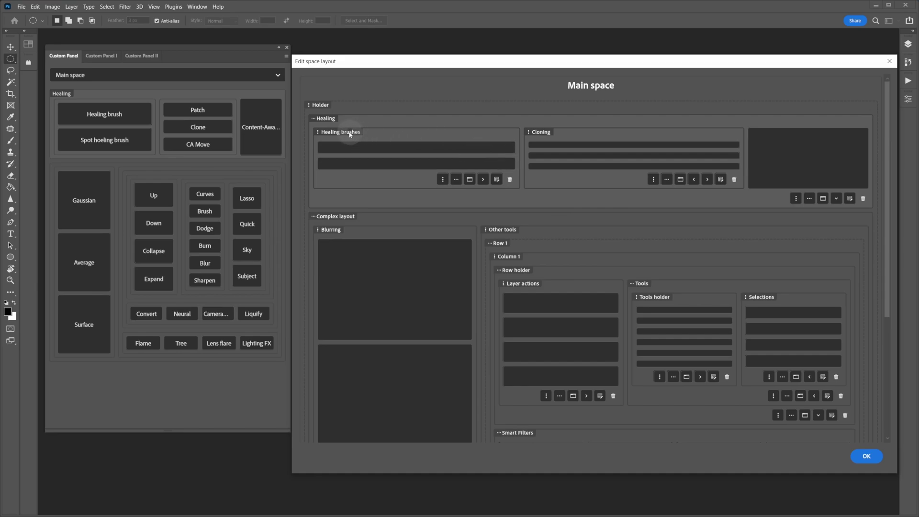
left_click(496, 180)
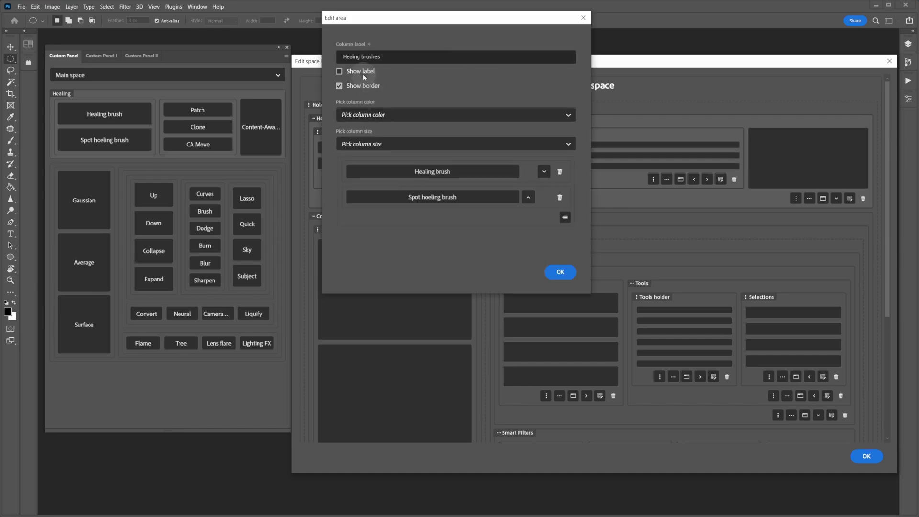
left_click(361, 115)
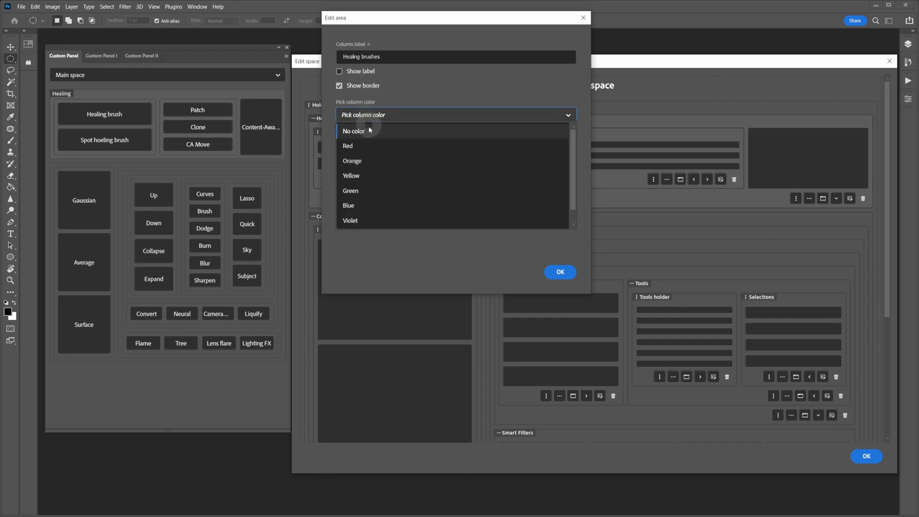
left_click(364, 205)
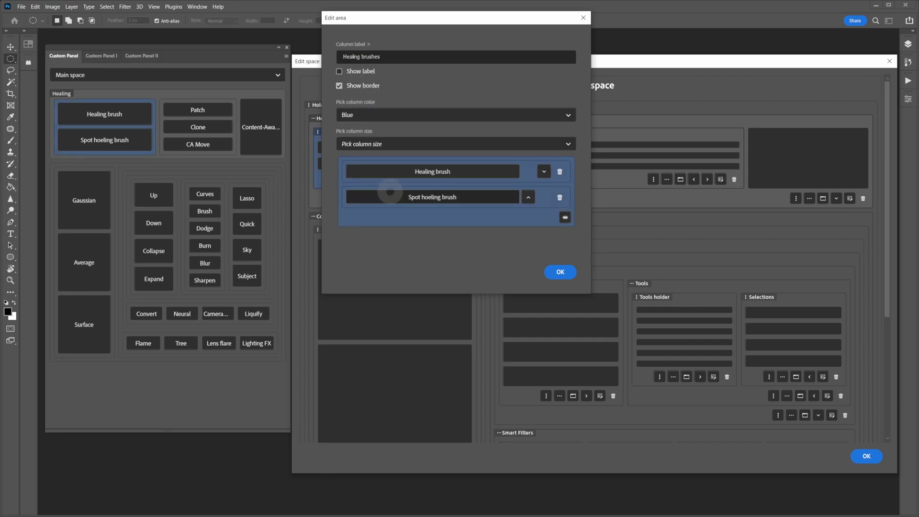
left_click(376, 145)
left_click(396, 138)
left_click(406, 145)
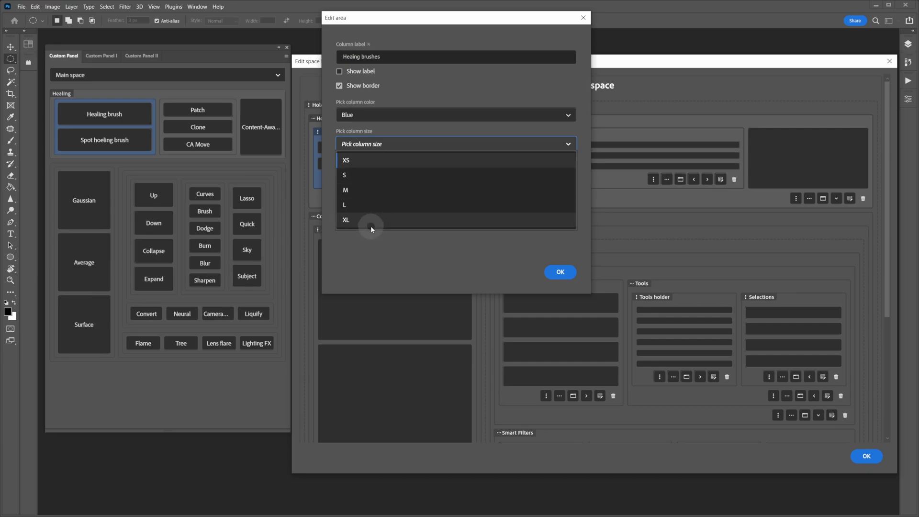
left_click(366, 163)
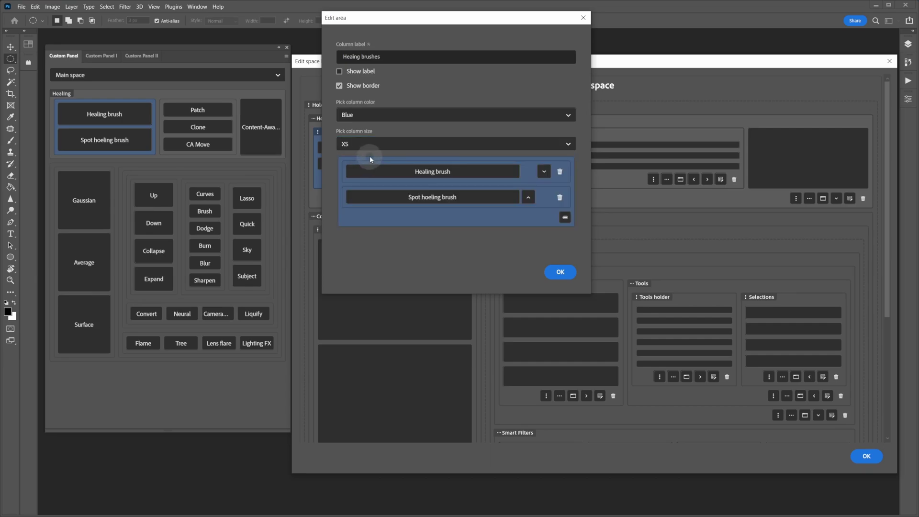
left_click(555, 271)
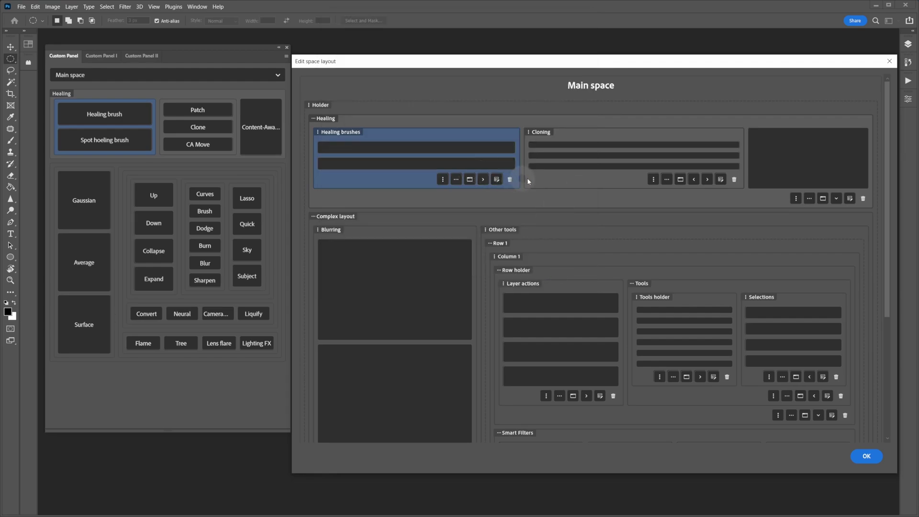
Hide the border of the Cloning column in the Healing row and set the column's size to M.
left_click(720, 180)
left_click(358, 87)
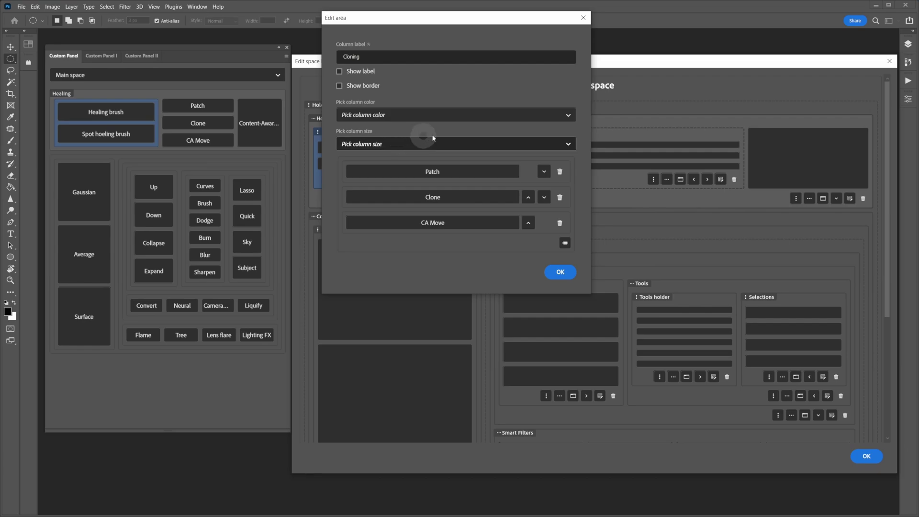
left_click(418, 142)
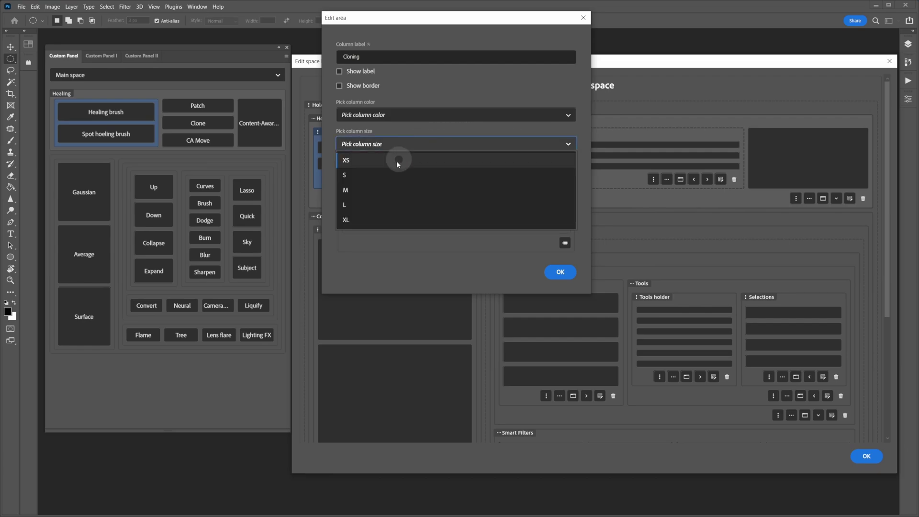
left_click(380, 205)
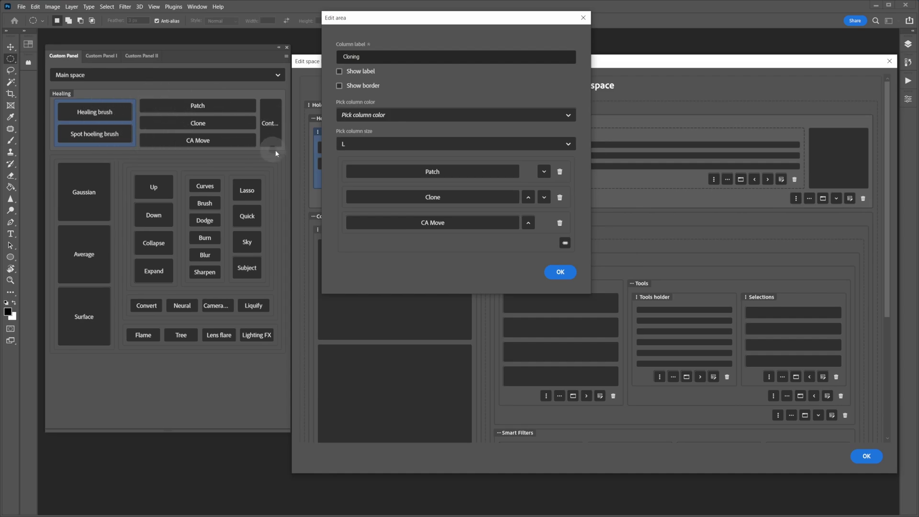
left_click(382, 146)
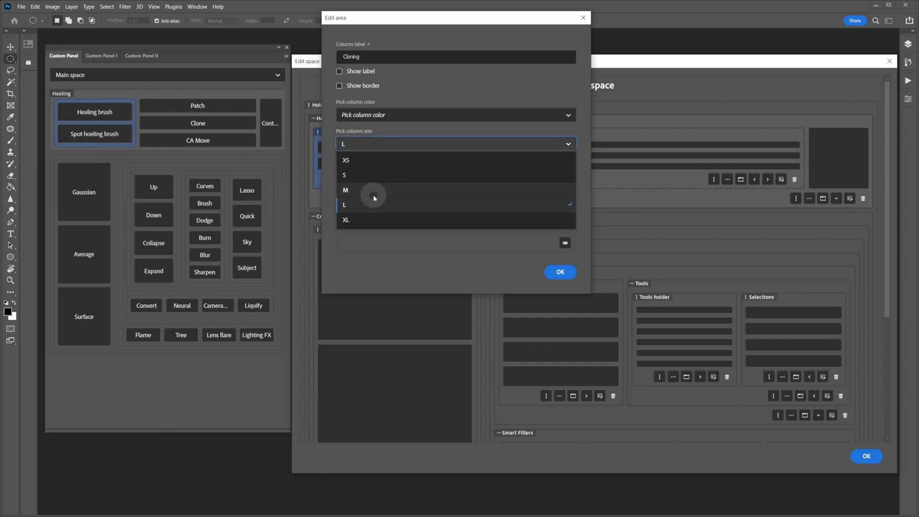
left_click(372, 194)
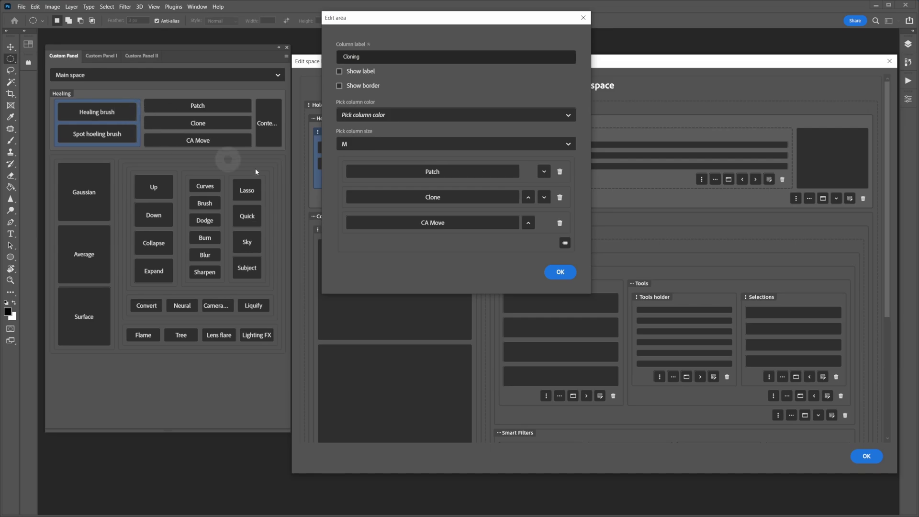
left_click(557, 273)
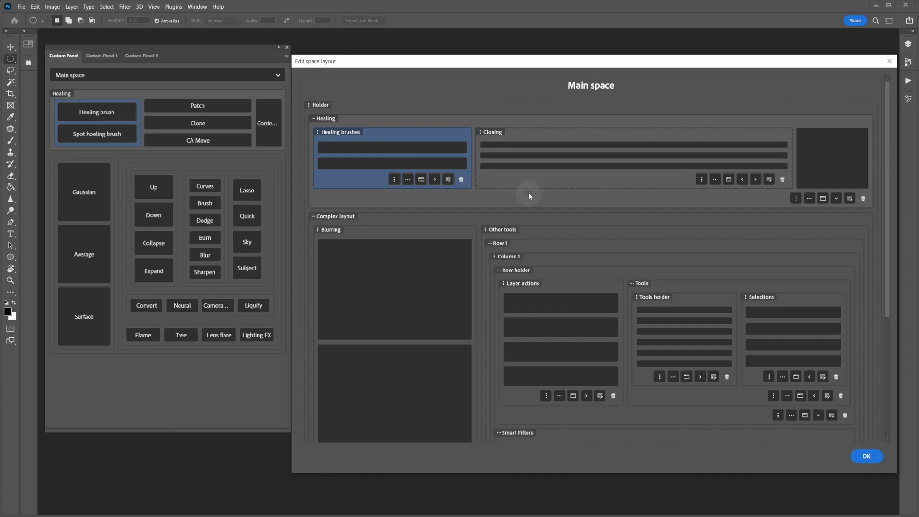
Make the layout editor taller and hide the border of the Complex layout row.
scroll(529, 192, "down", 3)
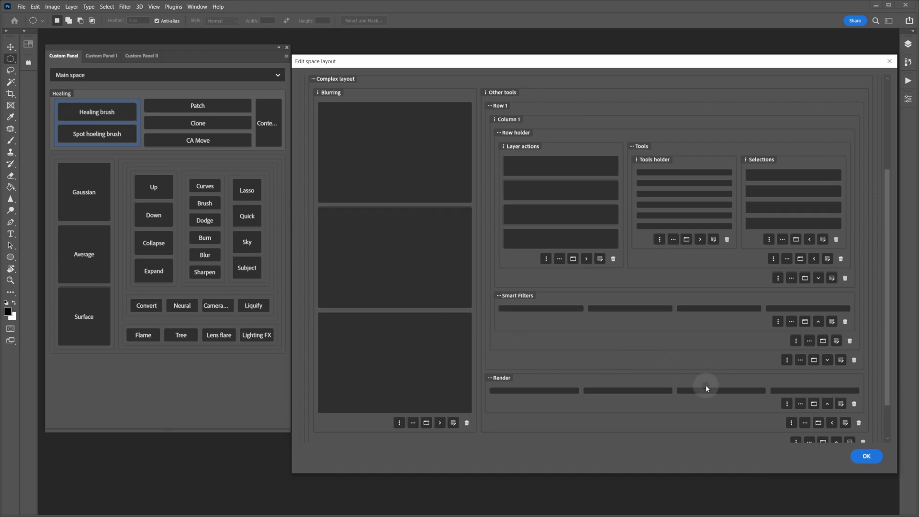
scroll(700, 423, "down", 2)
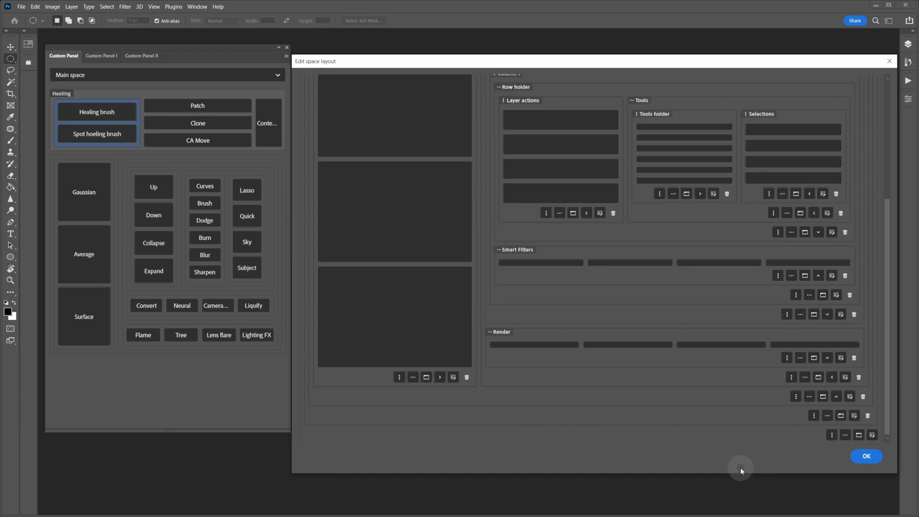
left_click_drag(740, 472, 736, 507)
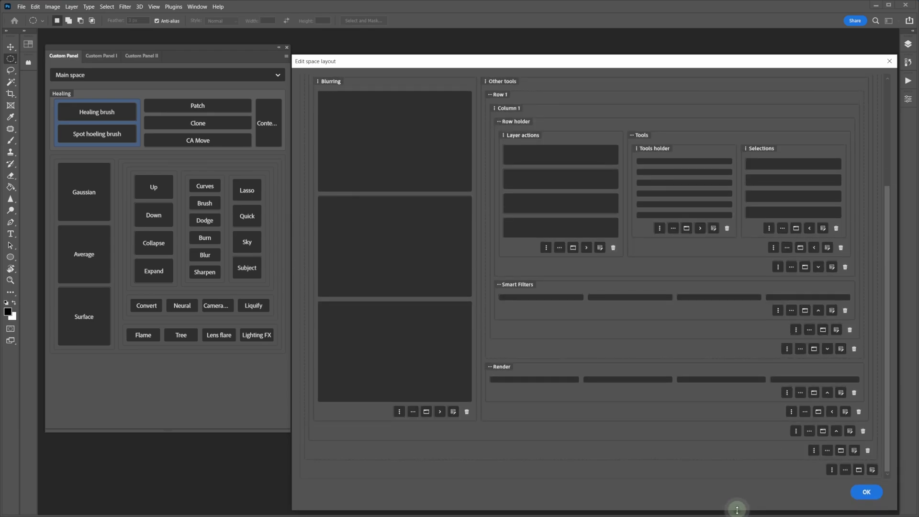
scroll(426, 237, "up", 2)
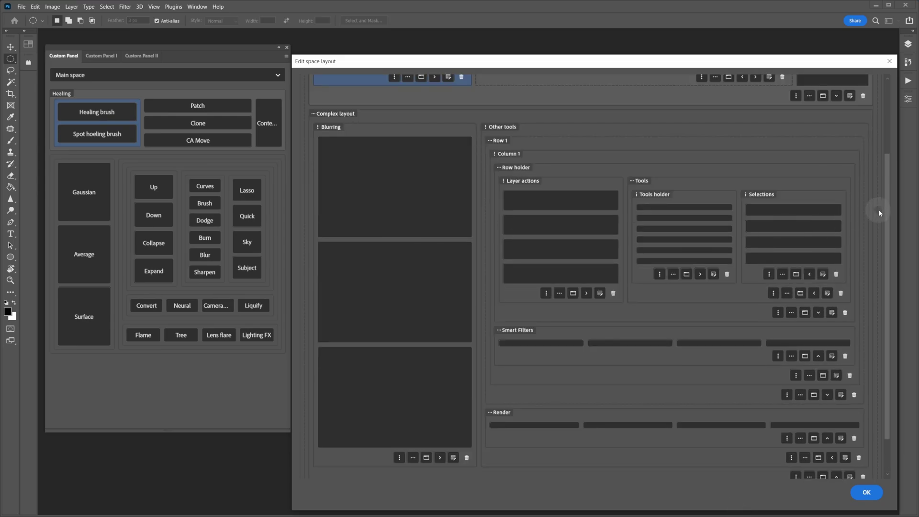
left_click_drag(886, 208, 886, 233)
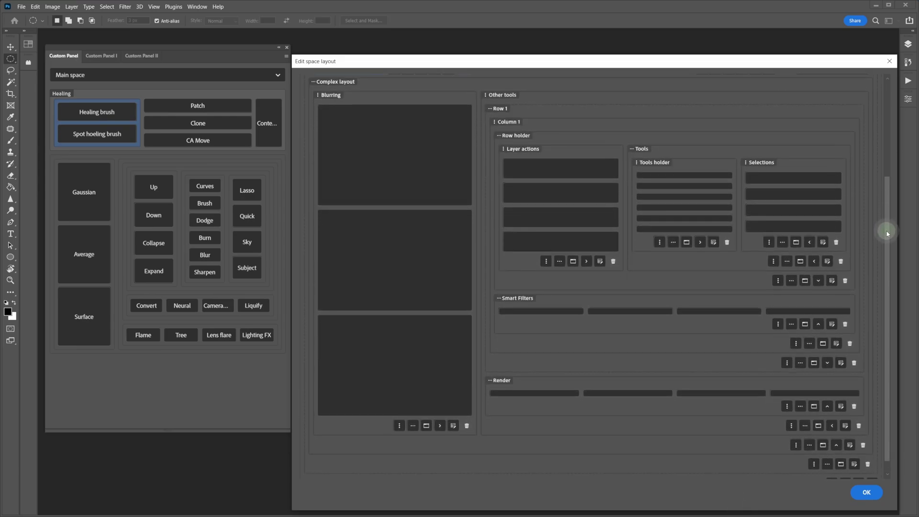
left_click(849, 445)
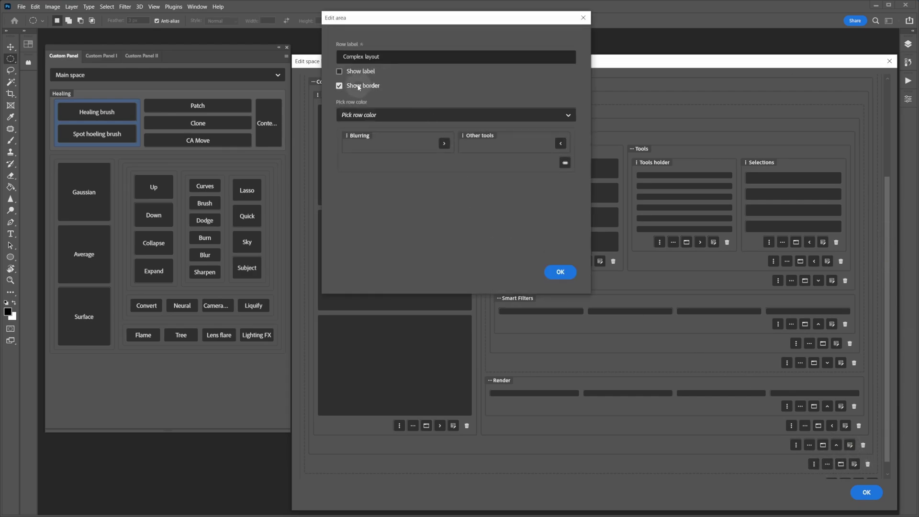
left_click(359, 86)
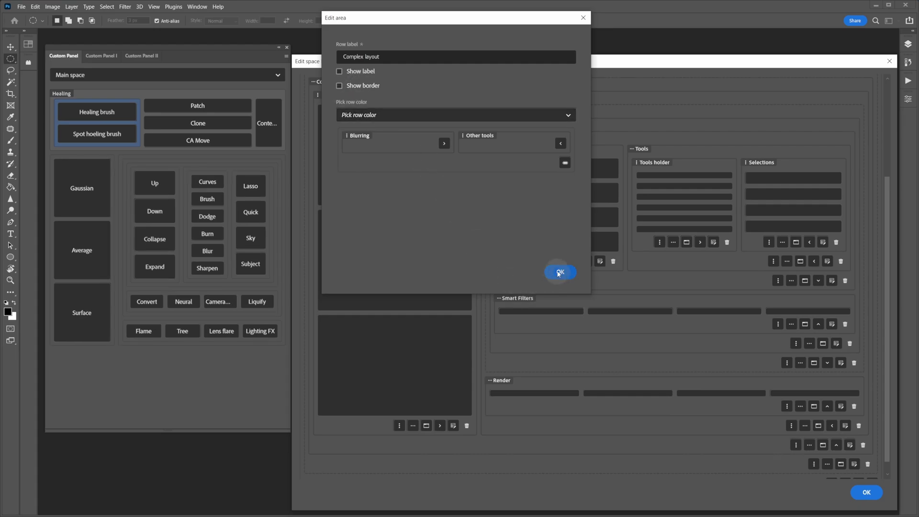
left_click(559, 272)
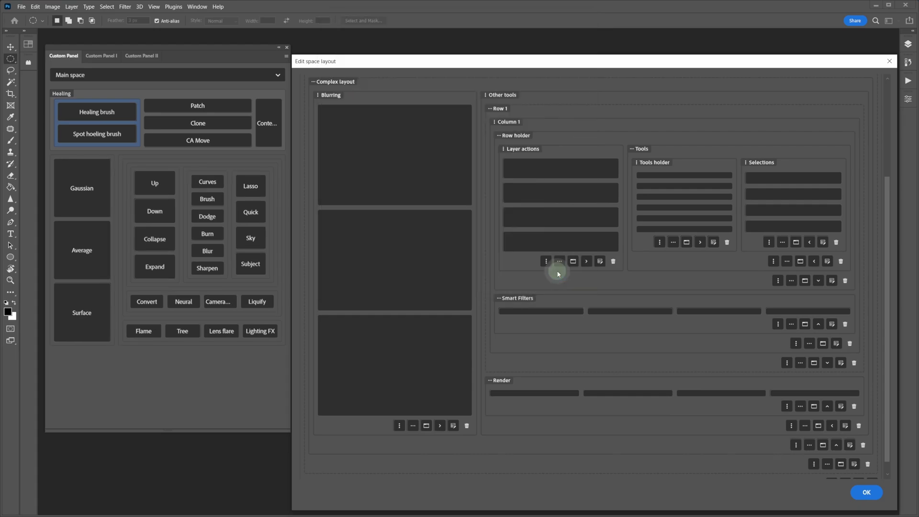
Hide the border of the Blurring column and set the column's size to XS.
left_click(453, 425)
left_click(355, 86)
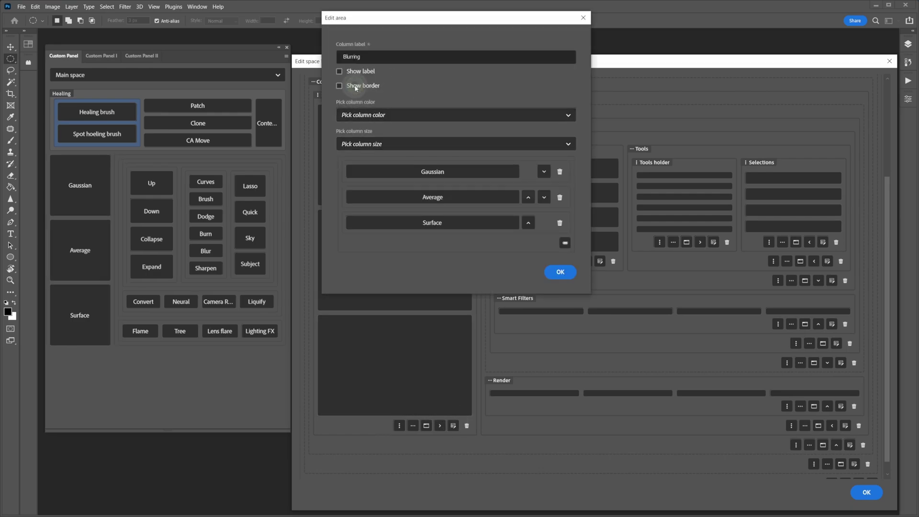
left_click(403, 145)
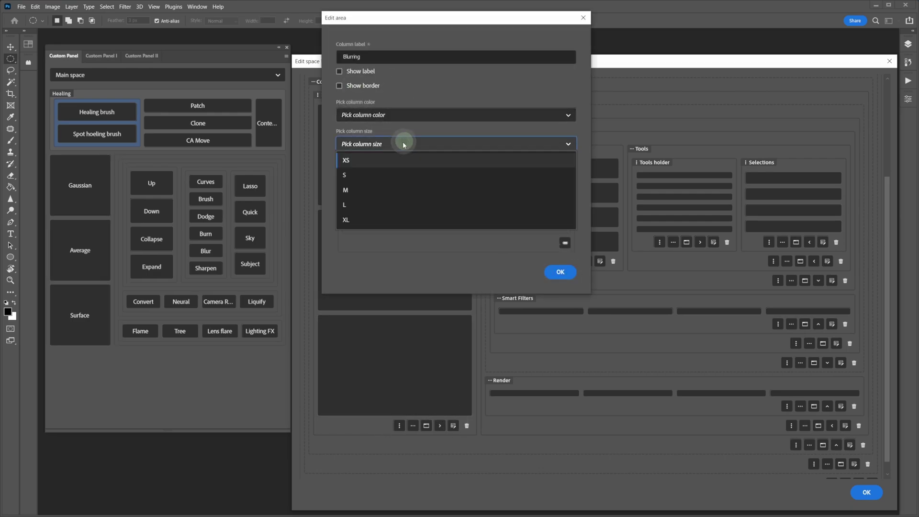
left_click(371, 160)
left_click(561, 274)
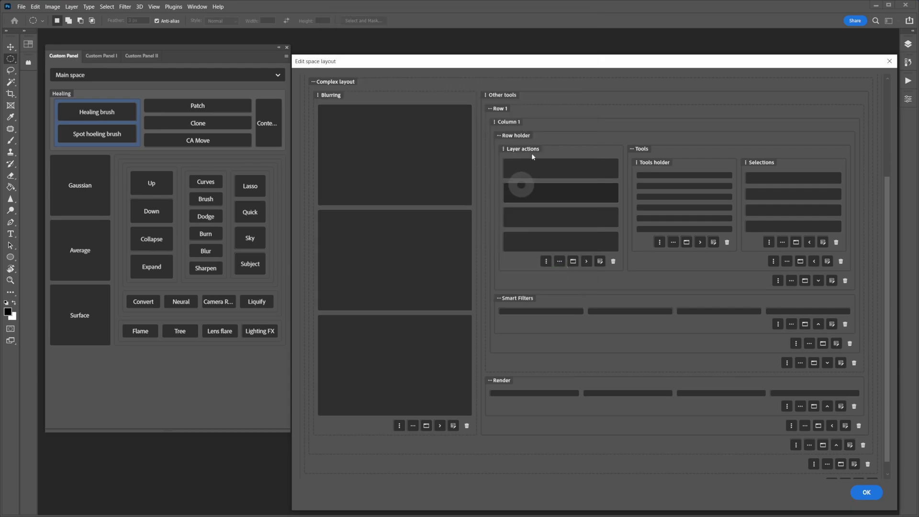
Hide the border of the Other tools column and set the column's size to XL.
left_click(840, 424)
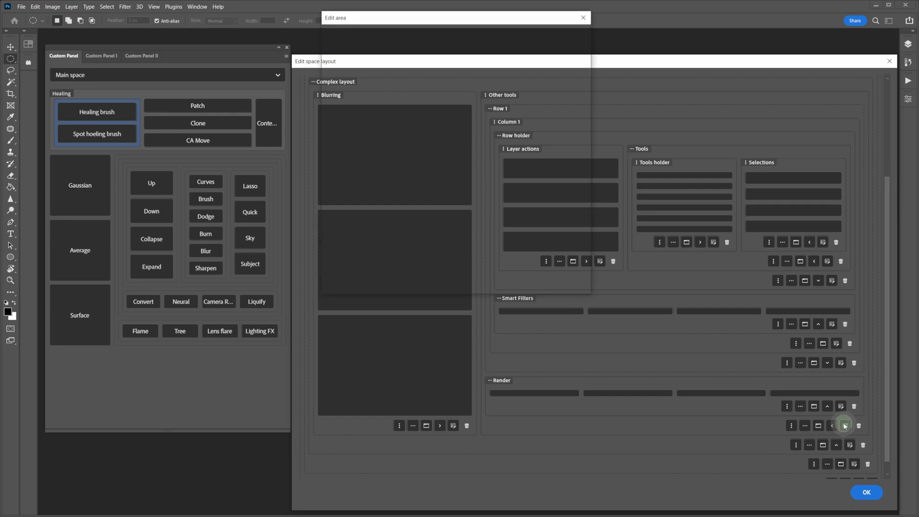
left_click(369, 87)
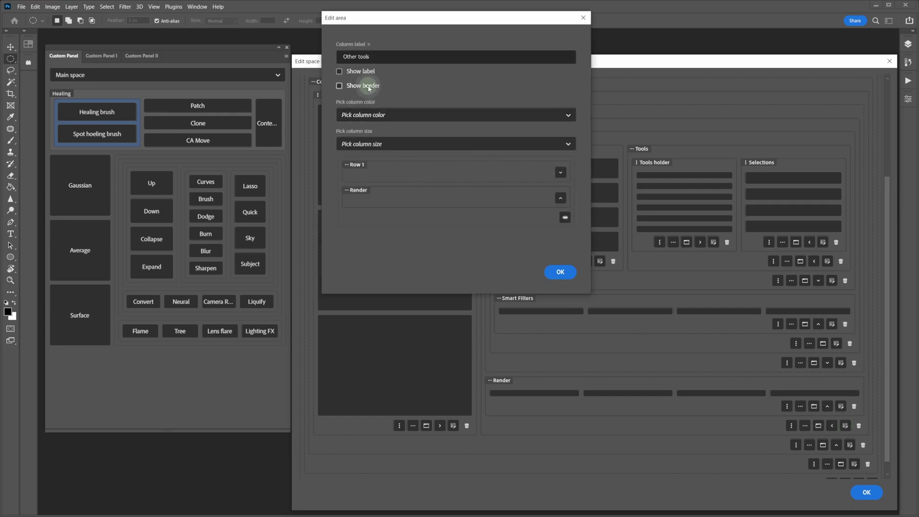
left_click(386, 143)
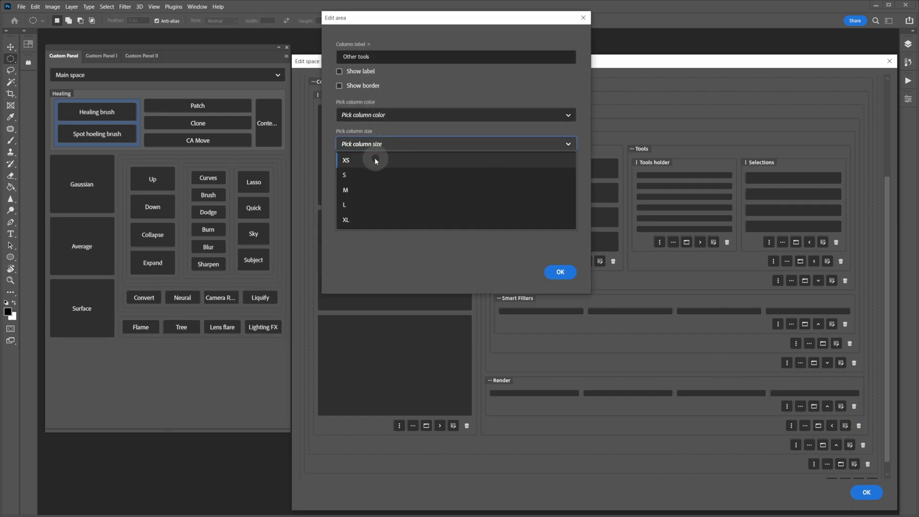
left_click(365, 219)
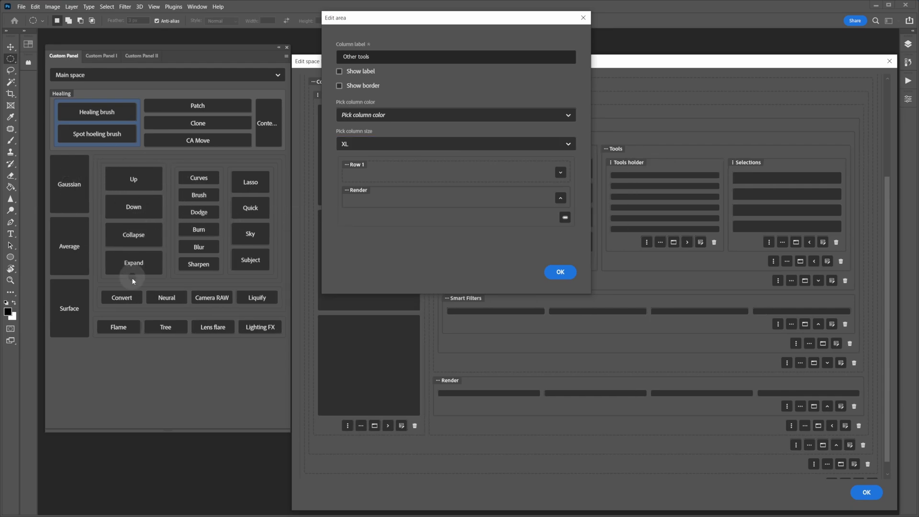
left_click(557, 272)
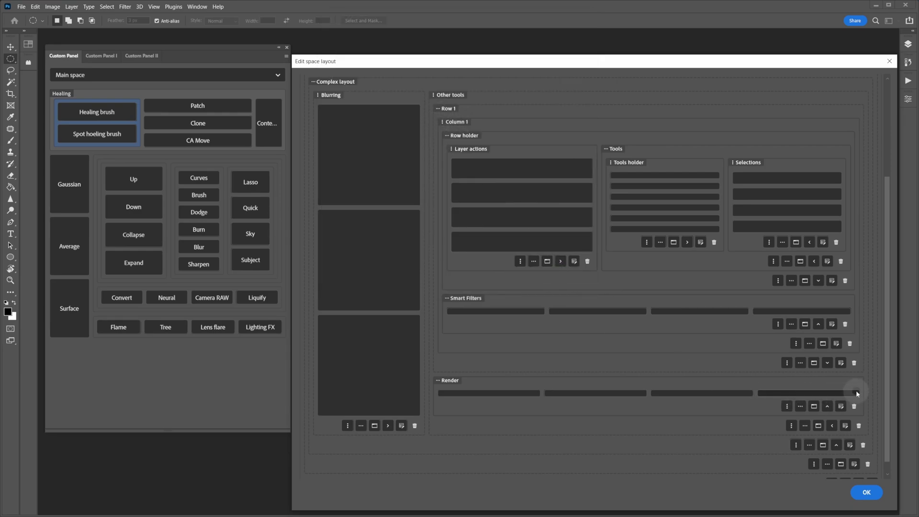
Try to show the label of Row 1 in the Other tools column and finish editing the row.
left_click(842, 363)
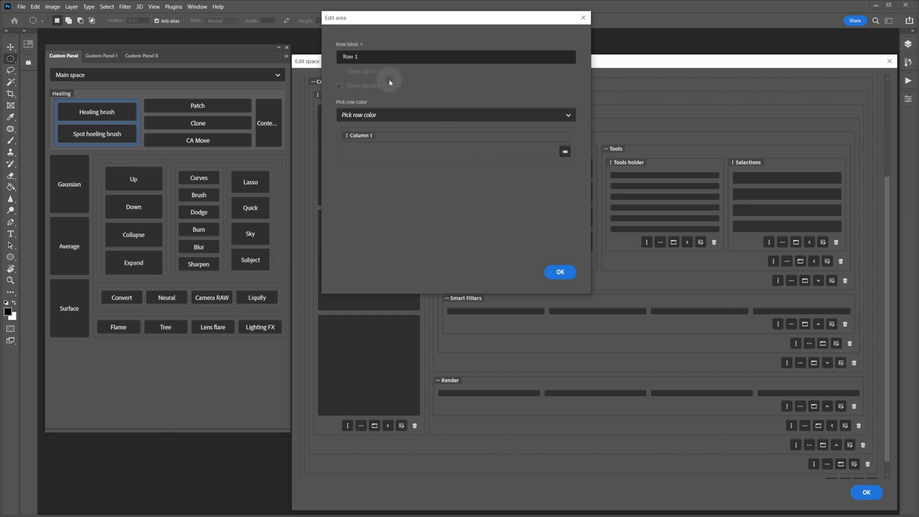
left_click(356, 71)
left_click(358, 72)
left_click(561, 271)
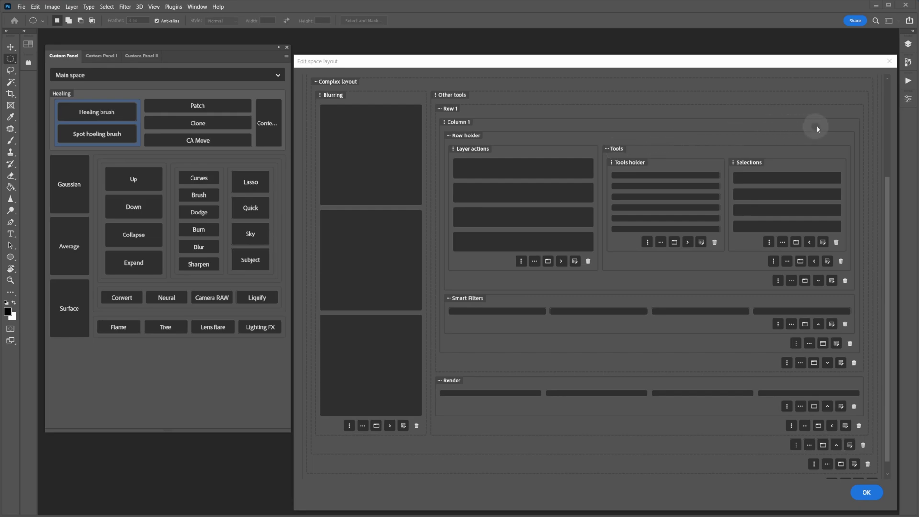
Delete the Tools row with its contents from Row holder and create a new row labelled Tools inside Row 1.
left_click(841, 261)
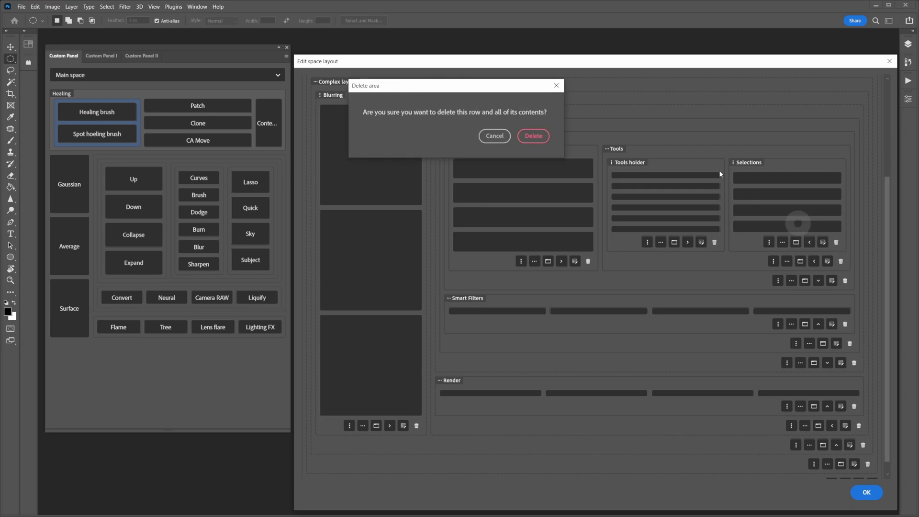
left_click(533, 136)
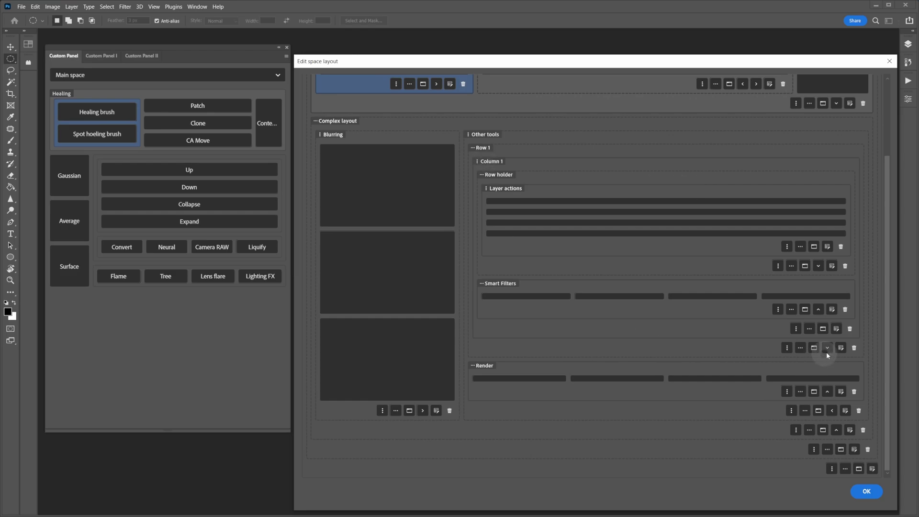
left_click(800, 347)
type("Tools")
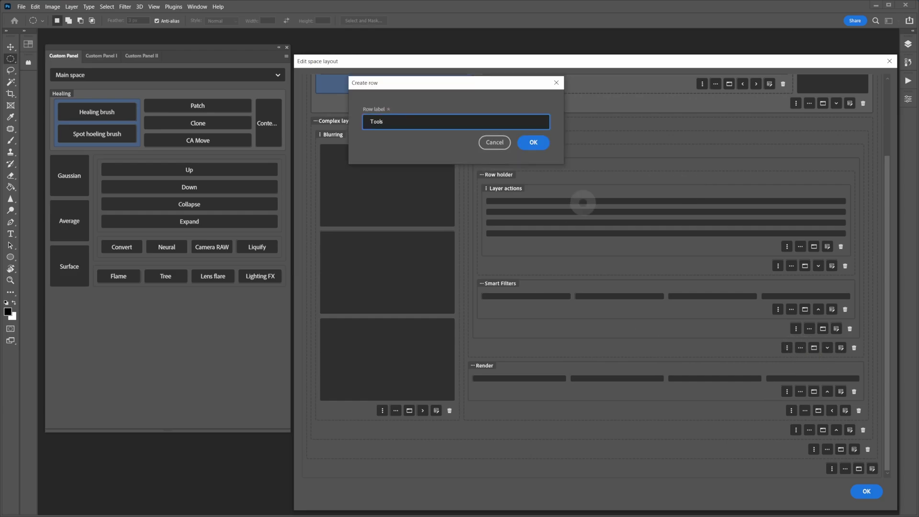
key("Return")
Create two columns labelled Mix and Selections inside the new Tools row.
left_click(782, 328)
type("Mix")
key("Return")
left_click(782, 328)
type("Selections")
key("Return")
Open the Mix column for editing and add two buttons labelled Curves and Brush.
left_click(708, 309)
left_click(565, 192)
type("Curves")
key("Return")
left_click(565, 191)
type("Brush")
Add two more buttons labelled Dodge and Burn to the Mix column.
key("Return")
left_click(564, 217)
type("Dodge")
key("Return")
left_click(567, 243)
type("Burn")
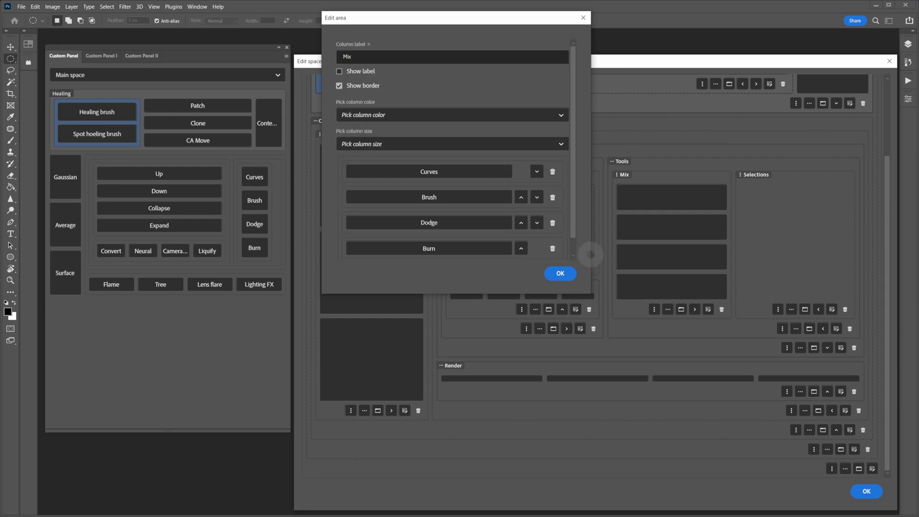
Add two more buttons labelled Blur and Sharpen to the Mix column and confirm the column's edits.
left_click(555, 251)
type("Blur")
key("Return")
left_click(556, 252)
type("Sharpen")
key("Return")
left_click(559, 273)
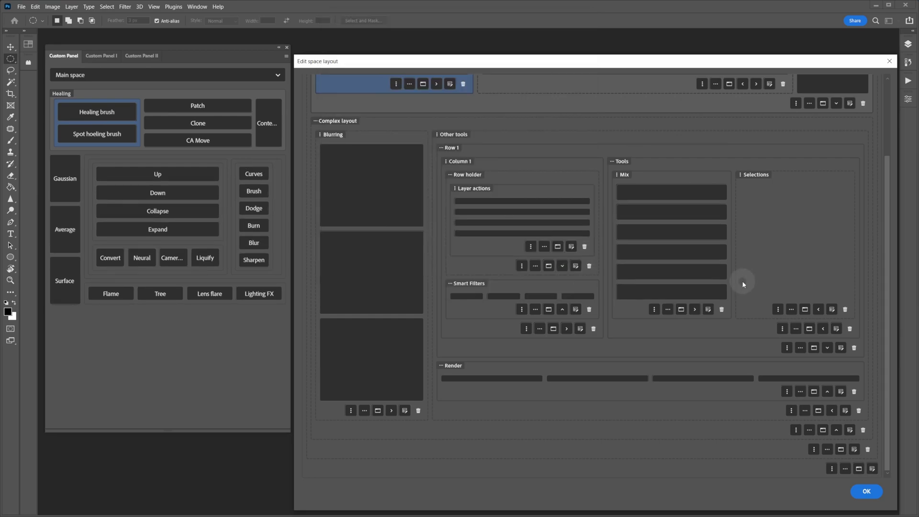
Set the Mix column's size to XS.
left_click(708, 309)
left_click(390, 143)
left_click(560, 275)
Open the Selections column for editing and add two buttons labelled Lasso and Quick.
left_click(831, 309)
left_click(564, 164)
type("Lasso")
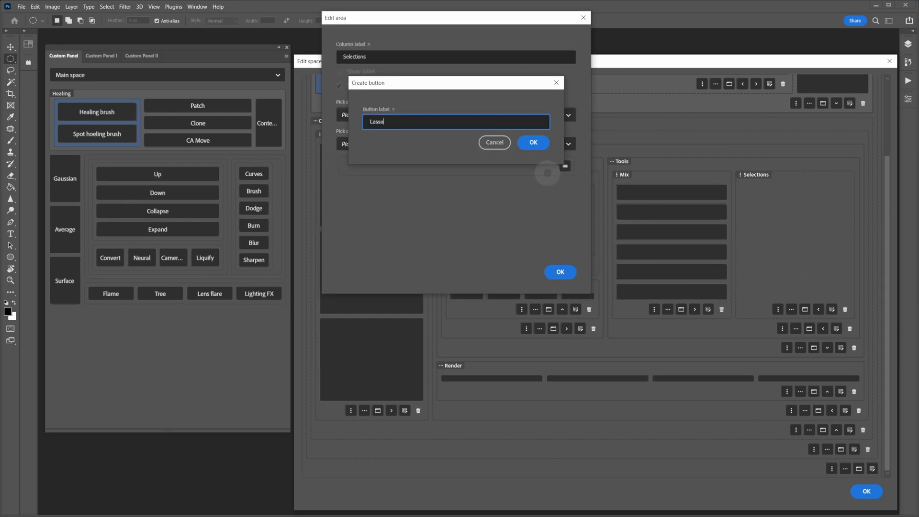
key("Return")
left_click(565, 191)
type("Quick")
key("Return")
Add two more buttons labelled Sky and Subject to the Selections column.
left_click(565, 217)
type("Sky")
key("Return")
left_click(565, 243)
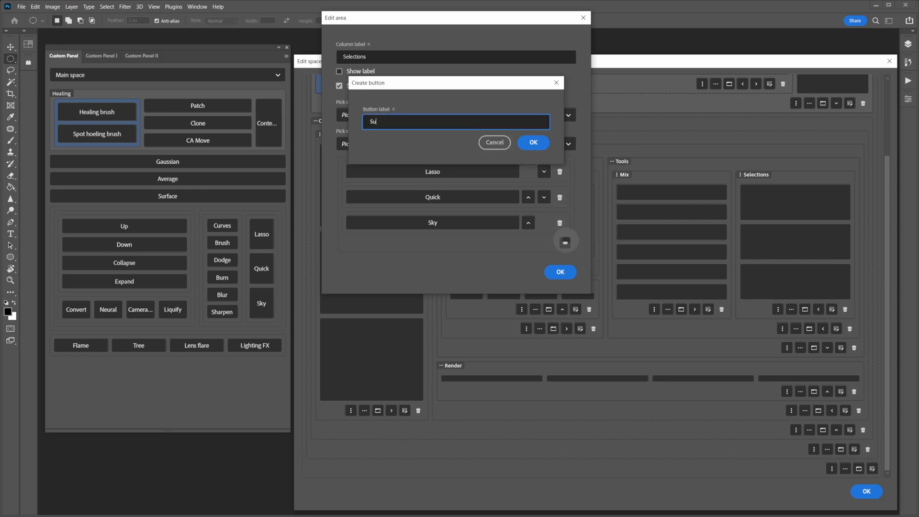
type("Subject")
key("Return")
Set the Selections column's size to XL and confirm the edit.
left_click(454, 143)
left_click(373, 177)
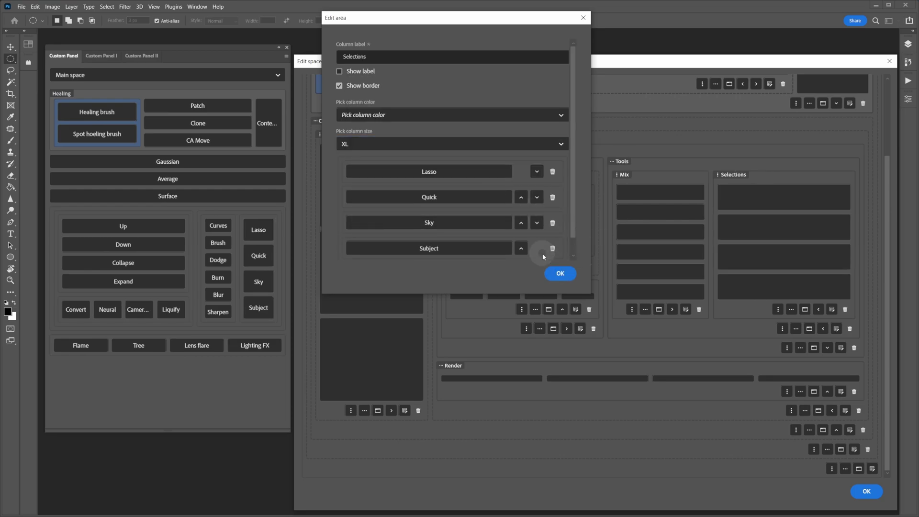
left_click(560, 272)
left_click(611, 154)
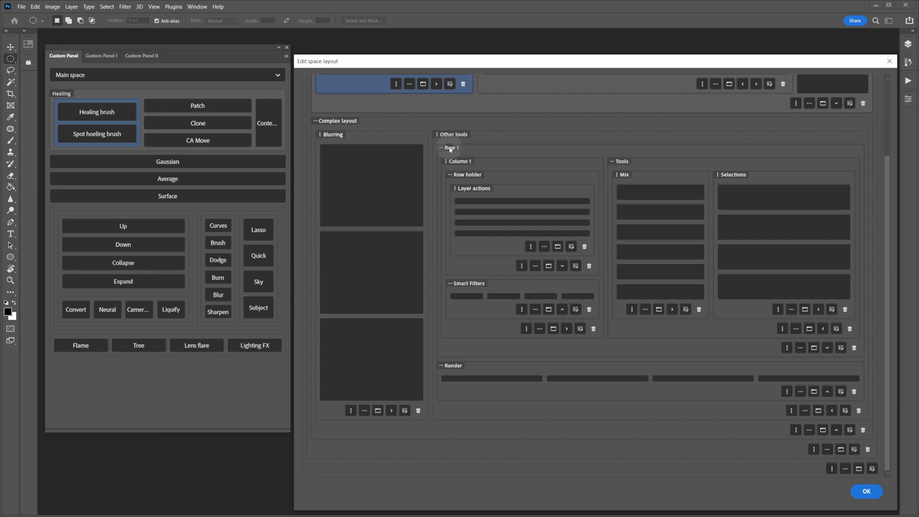
Hide the border of Row 1 inside the Other tools column.
left_click(839, 348)
left_click(371, 86)
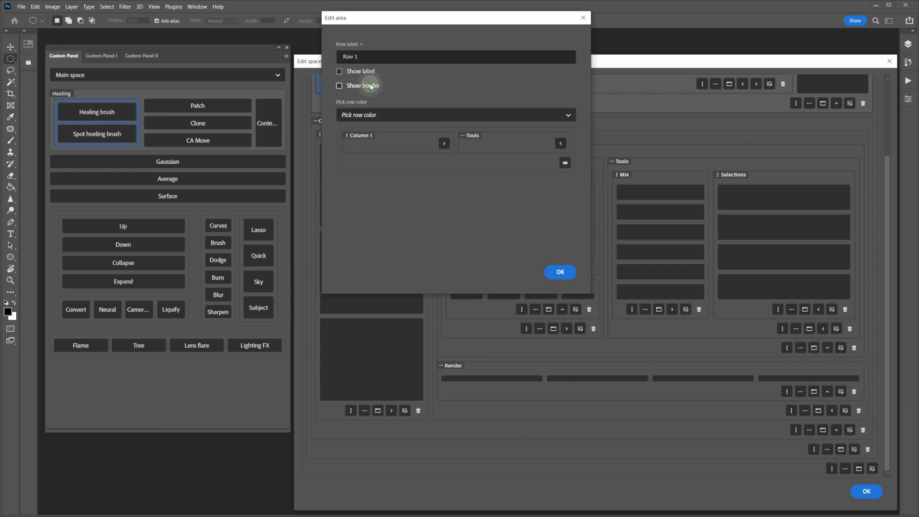
left_click(564, 274)
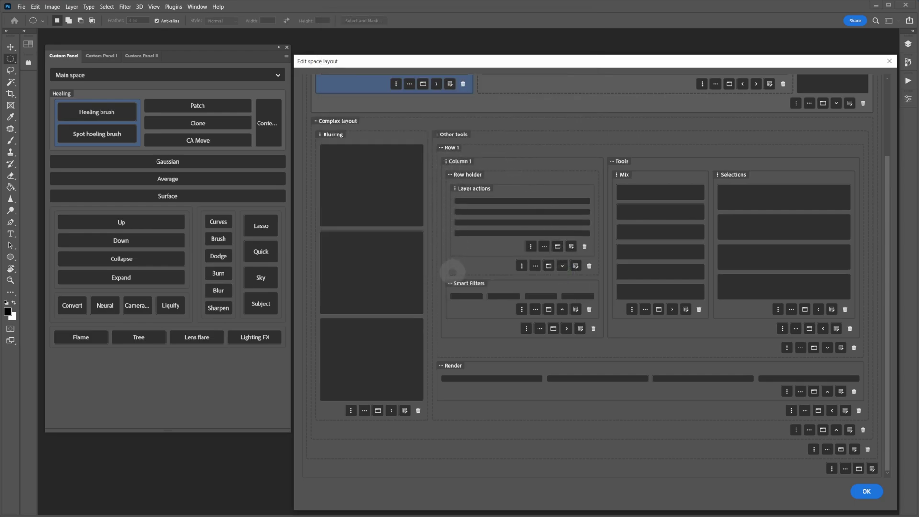
Set the colour of Column 1, which holds the layer actions and smart filters, to Orange.
left_click(579, 328)
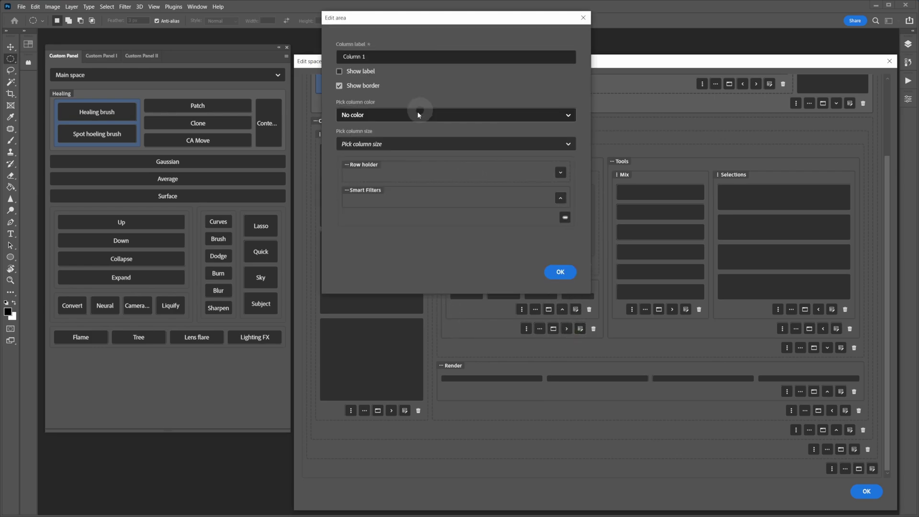
left_click(379, 116)
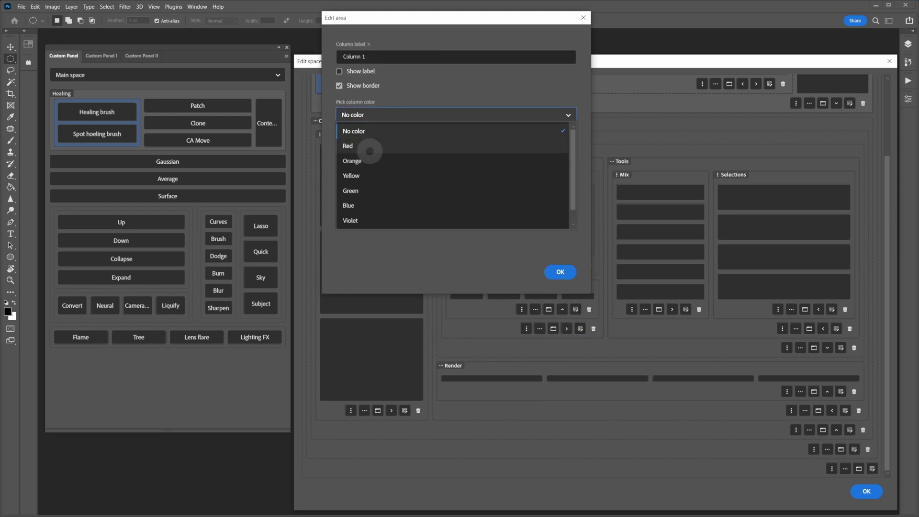
left_click(375, 163)
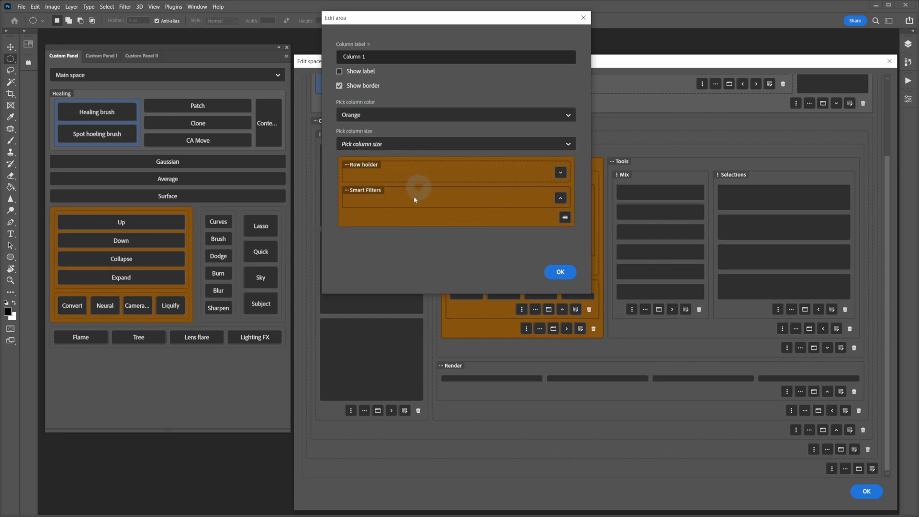
left_click(559, 270)
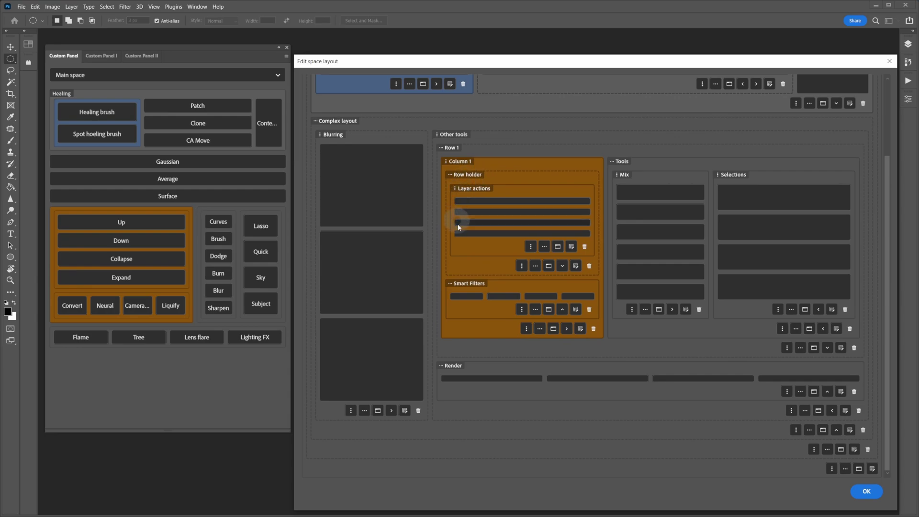
Hide the border of the Layer actions column.
left_click(572, 247)
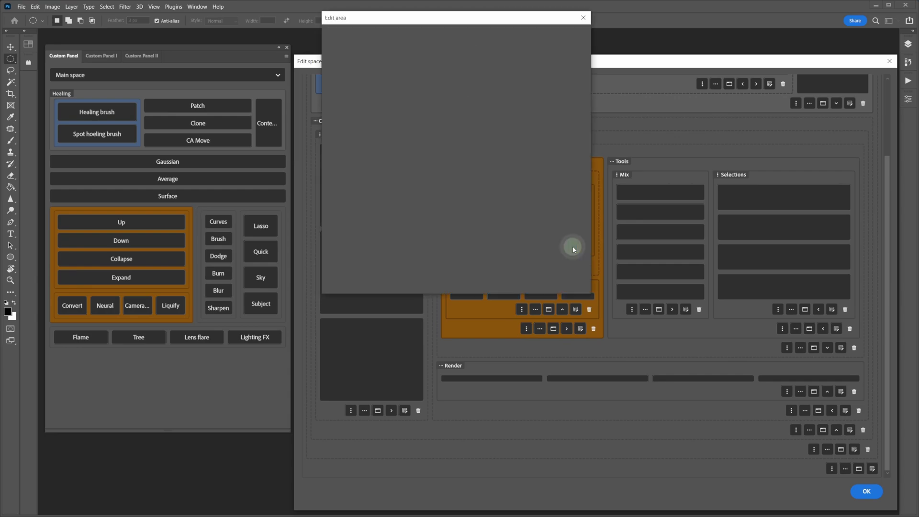
left_click(362, 90)
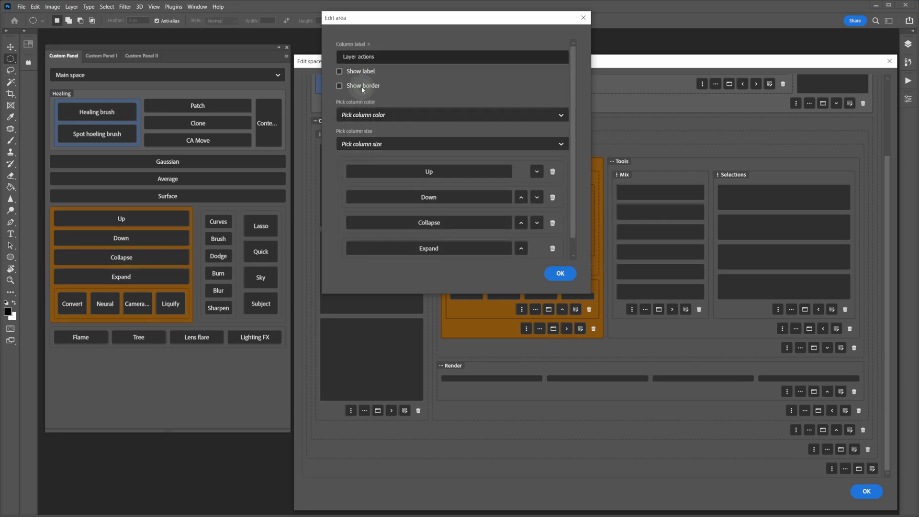
left_click(560, 273)
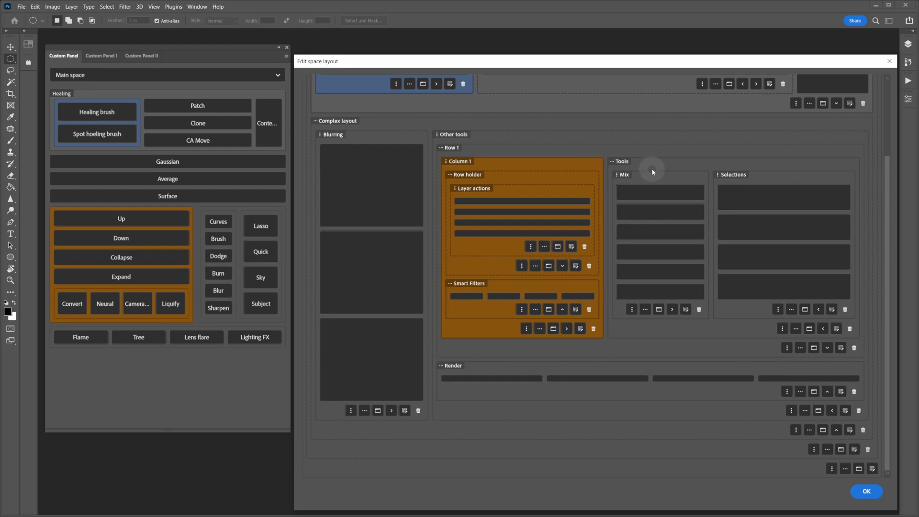
Set the Tools row's colour to Violet.
left_click(836, 329)
left_click(419, 115)
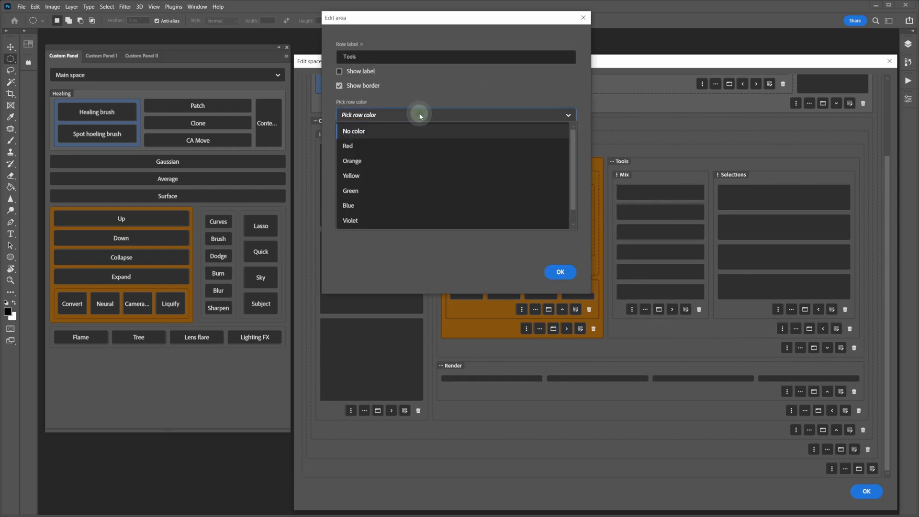
left_click(366, 221)
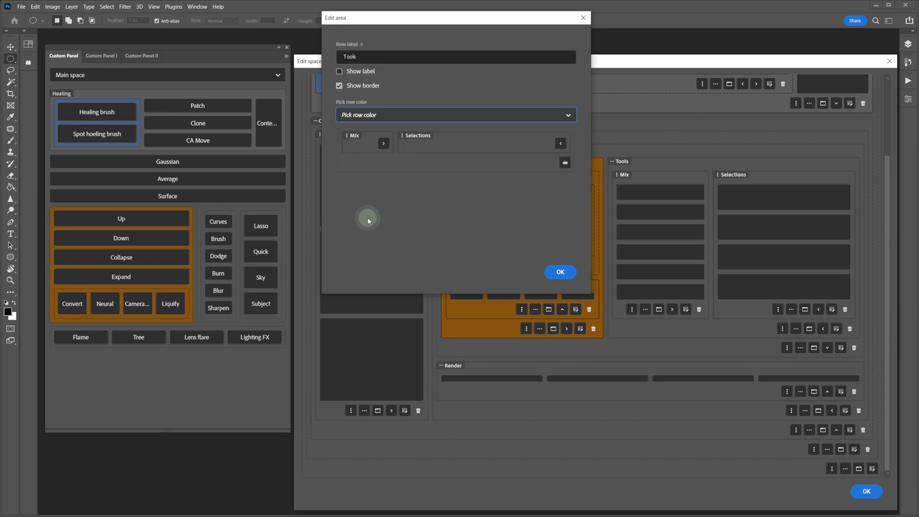
left_click(560, 272)
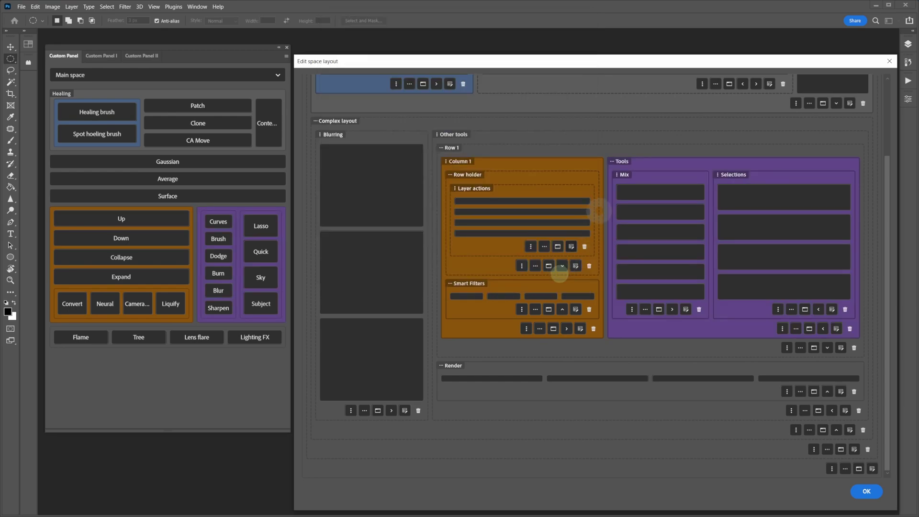
Hide the borders of the Mix and Selections columns inside the Tools row.
left_click(685, 309)
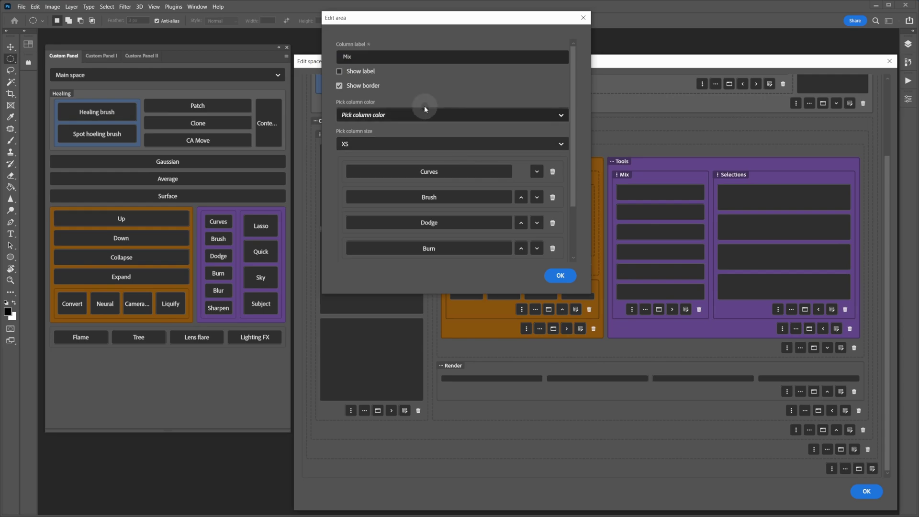
left_click(370, 86)
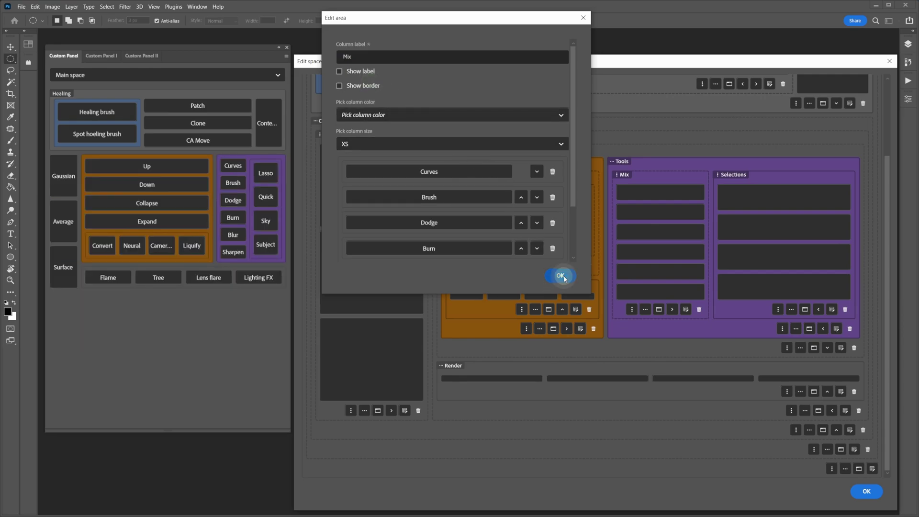
left_click(561, 276)
left_click(831, 309)
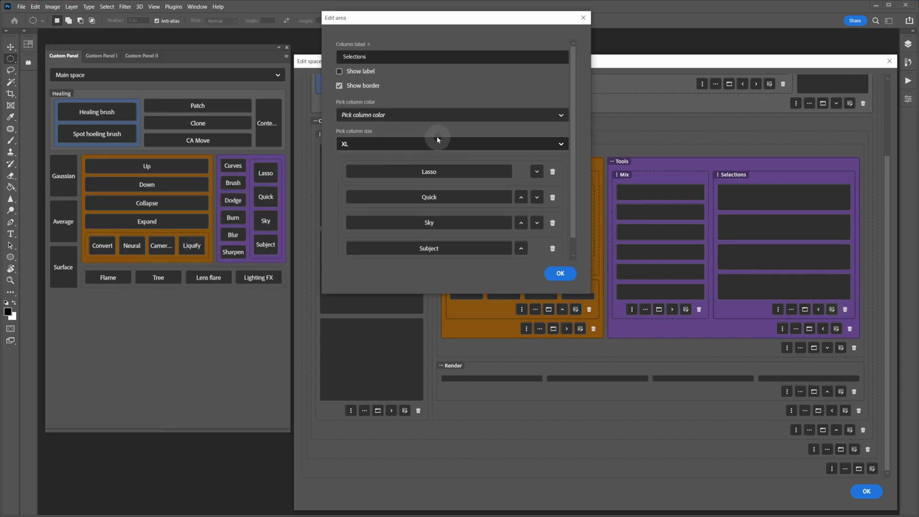
left_click(366, 85)
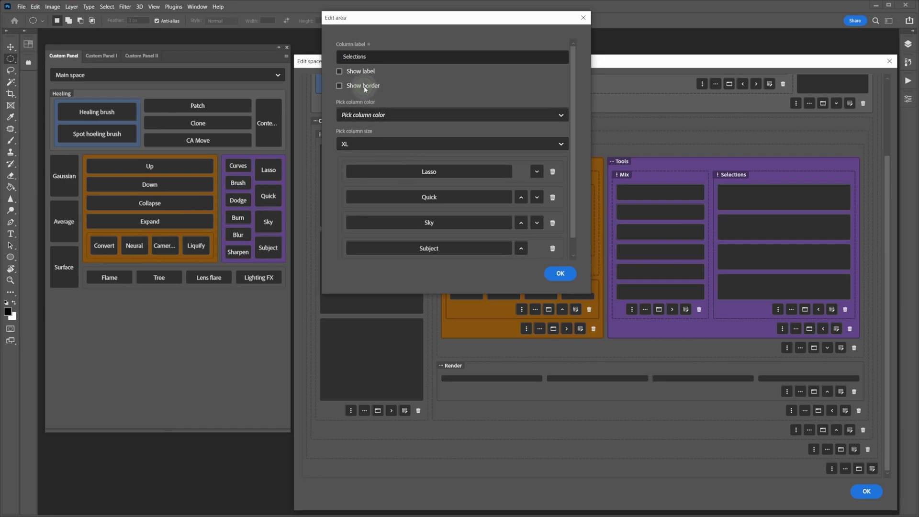
left_click(559, 274)
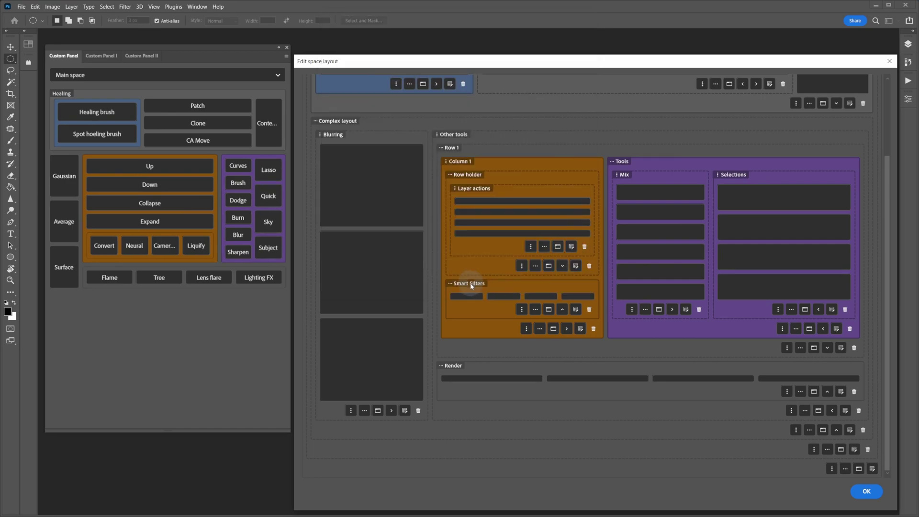
Show the label of the Smart Filters row.
left_click(576, 309)
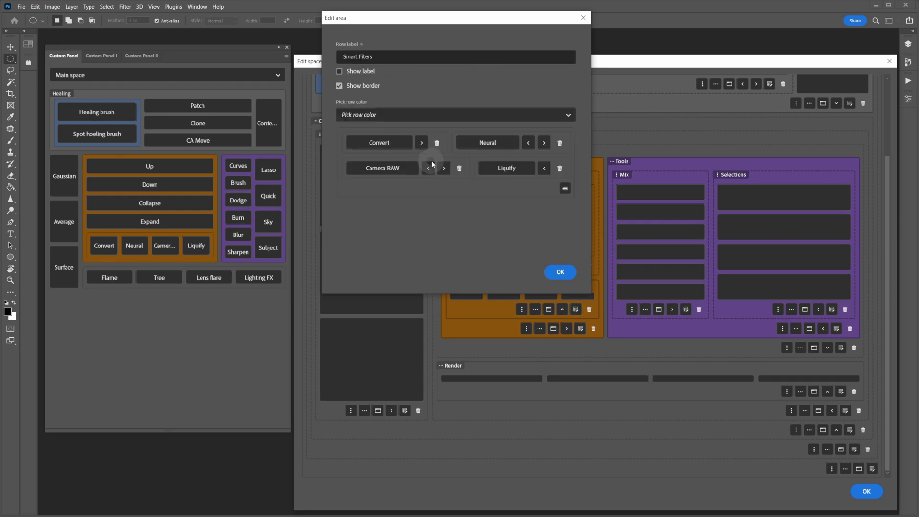
left_click(364, 74)
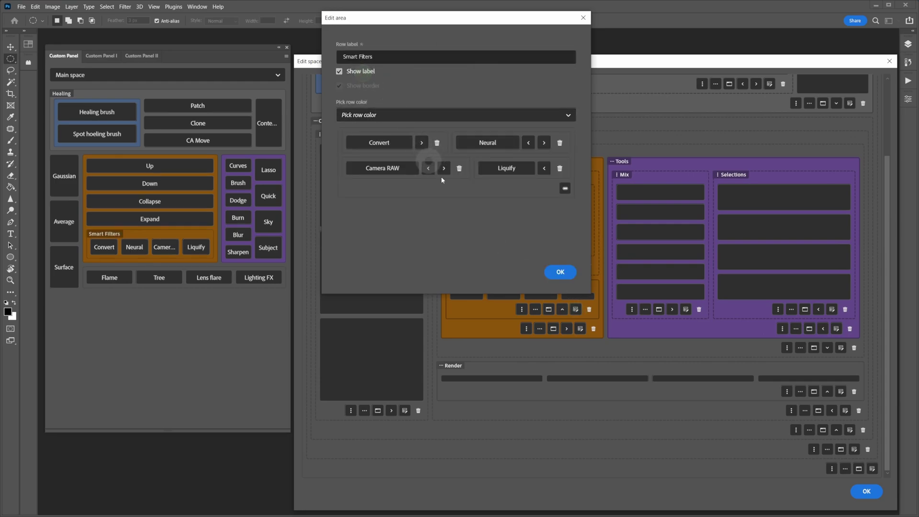
left_click(559, 271)
left_click(243, 150)
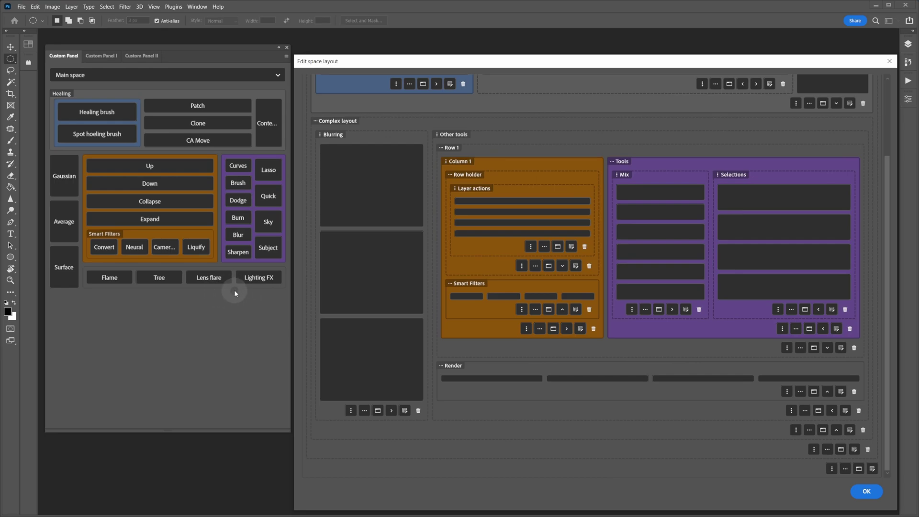
Finish editing the space layout and enlarge the custom panel to roughly twice its width.
left_click(871, 492)
left_click_drag(288, 430, 532, 482)
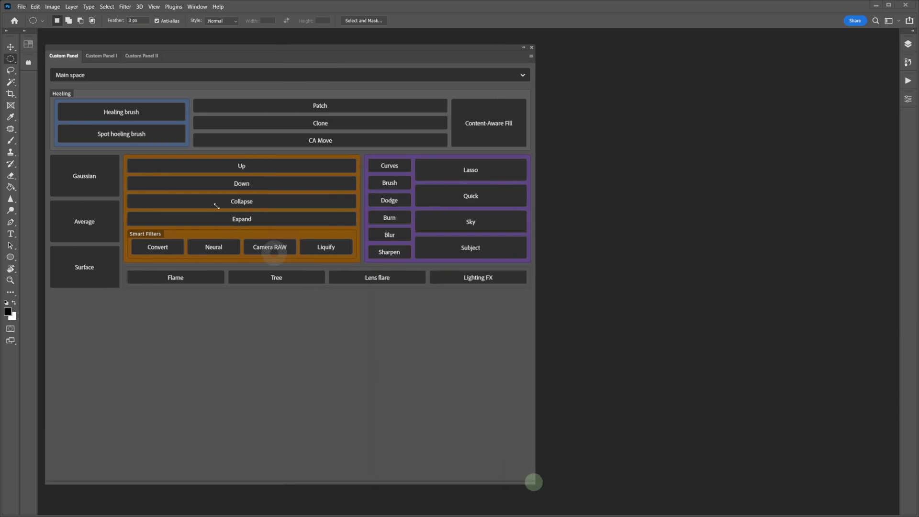
Collapse and re-expand the Healing and Smart Filters rows by their labels to test them.
left_click(58, 92)
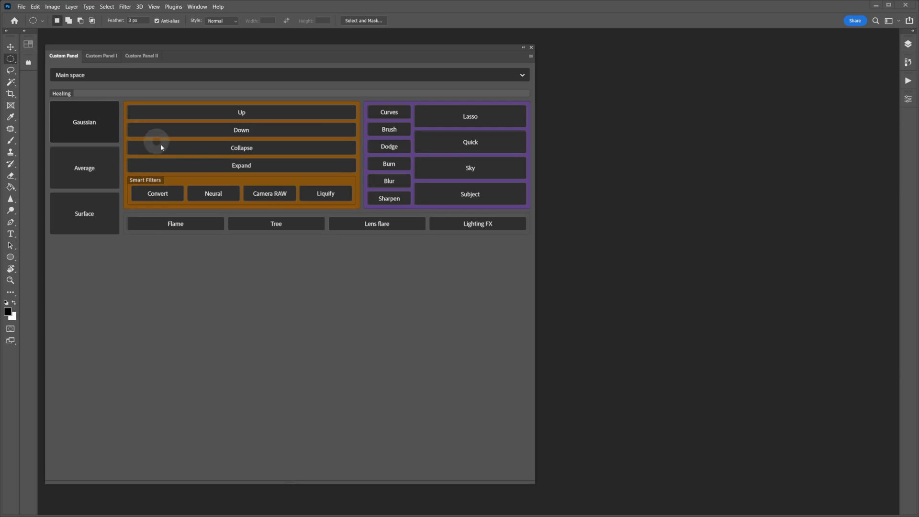
left_click(66, 94)
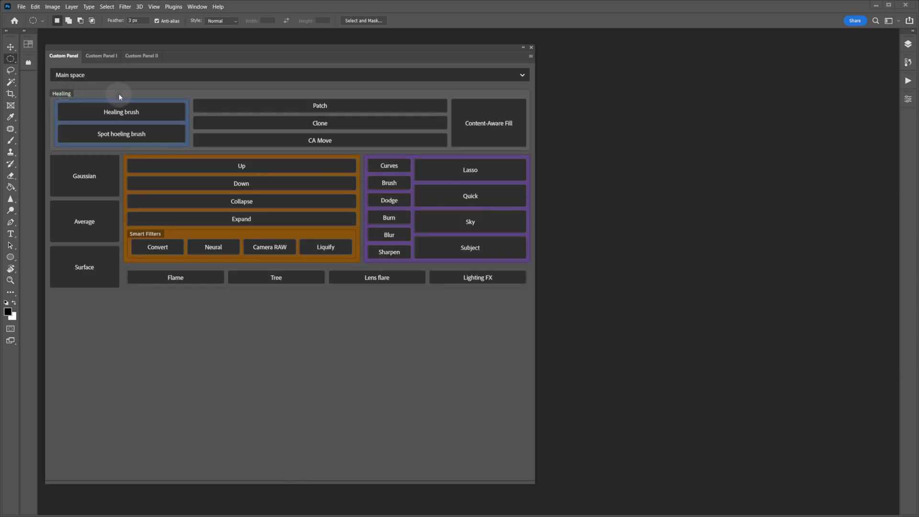
left_click(142, 235)
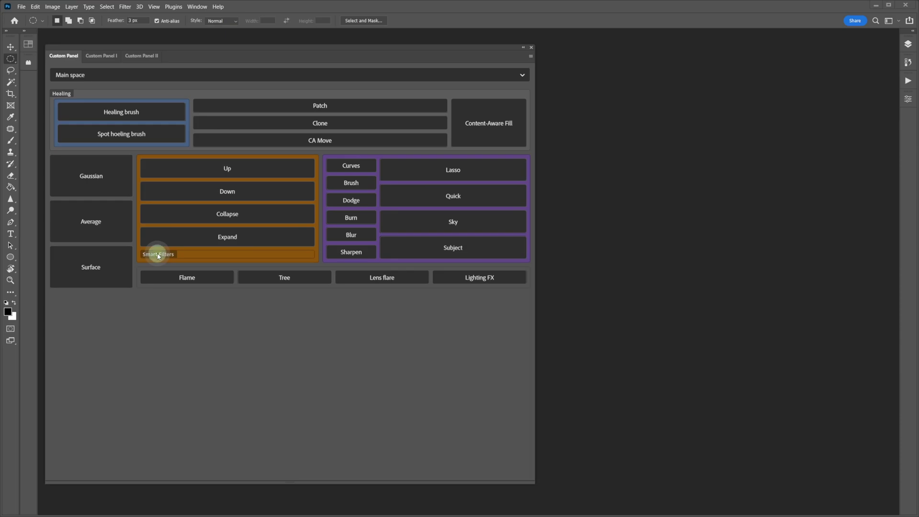
left_click(158, 254)
left_click(150, 235)
left_click(157, 254)
left_click(313, 244)
left_click(187, 241)
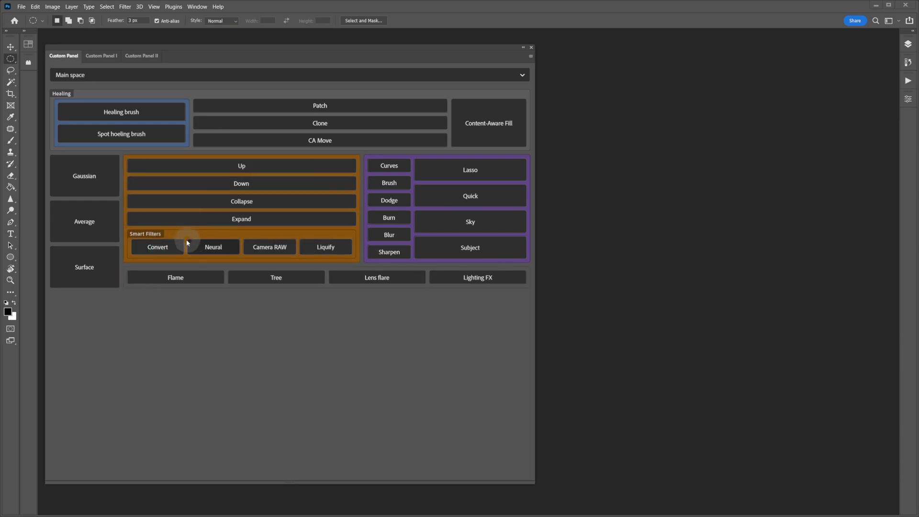
left_click(108, 208)
Open the Healing row for editing directly from the panel and move its dialog clear of the panel.
left_click(73, 93)
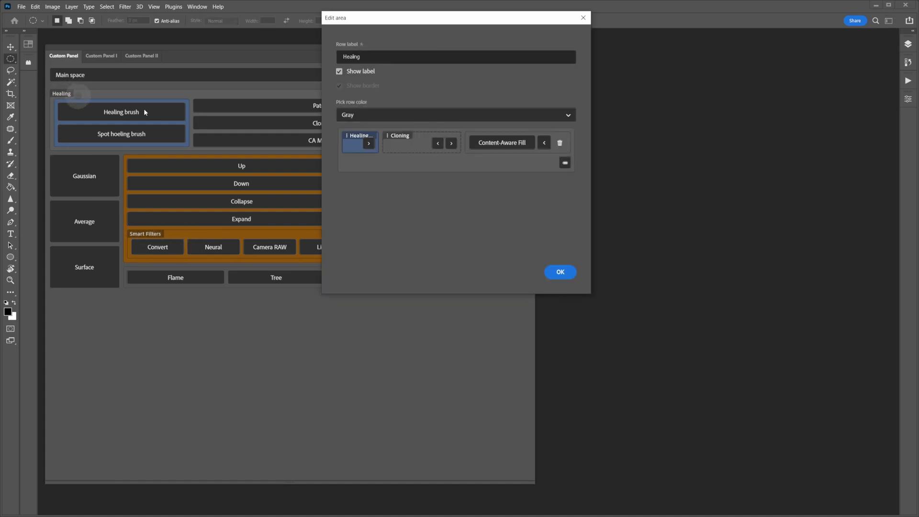
mouse_move(418, 22)
left_mouse_down()
mouse_move(449, 93)
mouse_move(598, 92)
mouse_move(577, 91)
left_mouse_up()
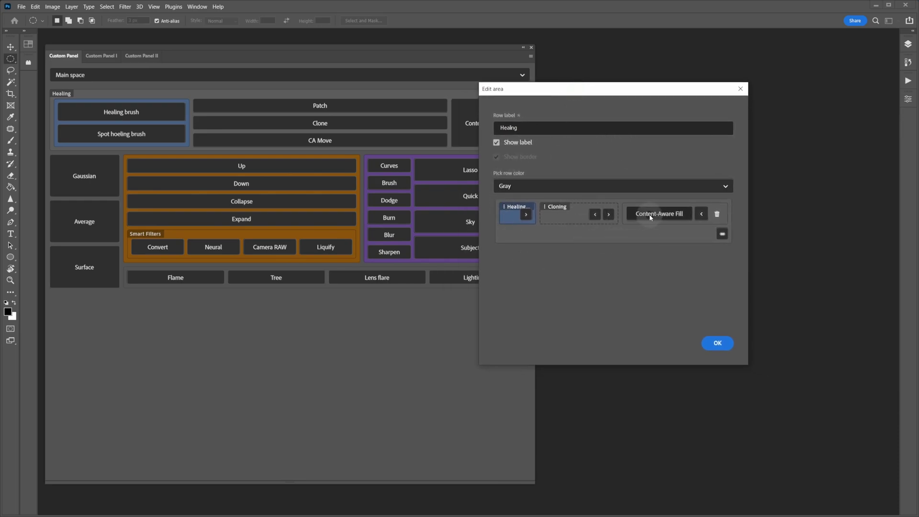
left_click(664, 261)
left_click(576, 94)
left_click_drag(580, 99, 640, 94)
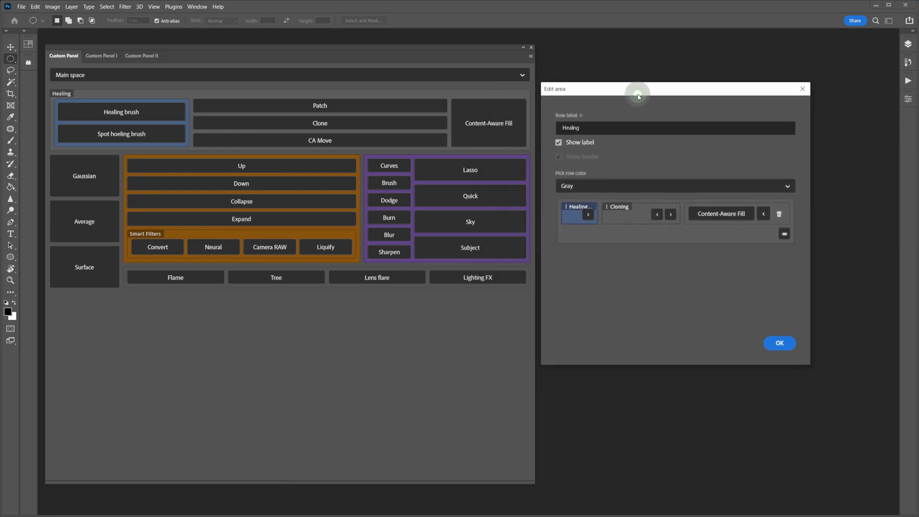
Reorder the Healing row as Content-Aware Fill, the Cloning column and the healing brushes column.
left_click(597, 231)
left_click(589, 214)
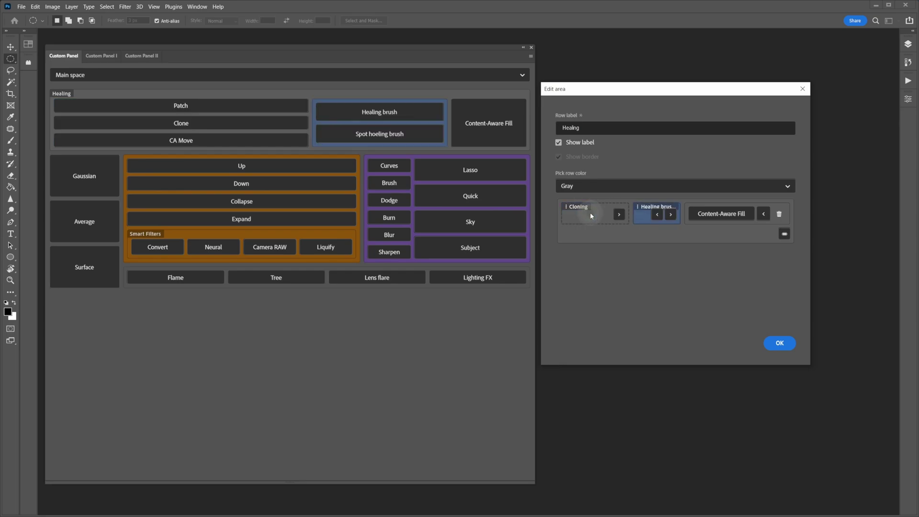
left_click(672, 214)
left_click(713, 213)
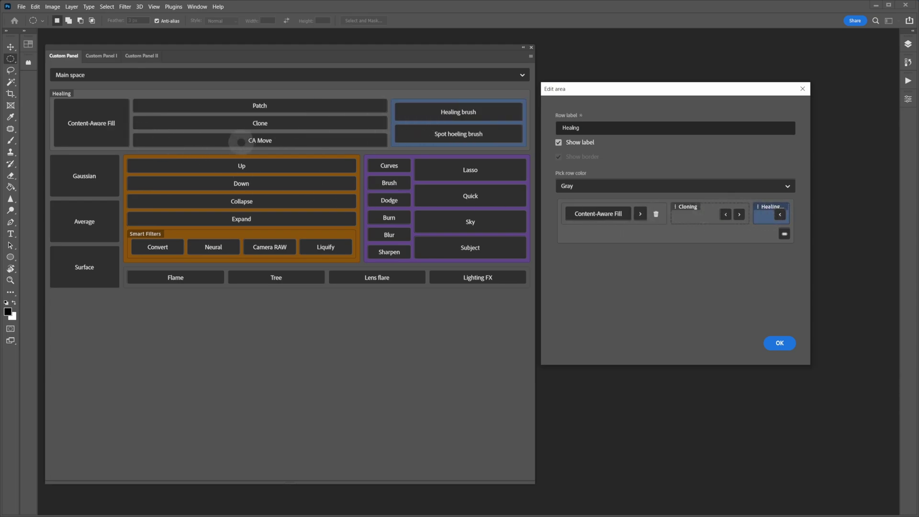
Restore the Healing row's order to healing brushes, Cloning and Content-Aware Fill, and confirm.
left_click(640, 213)
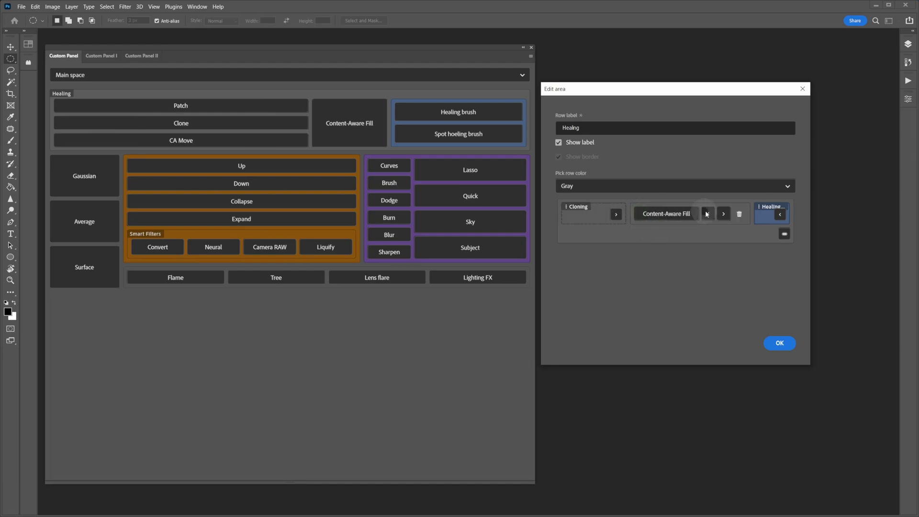
left_click(723, 214)
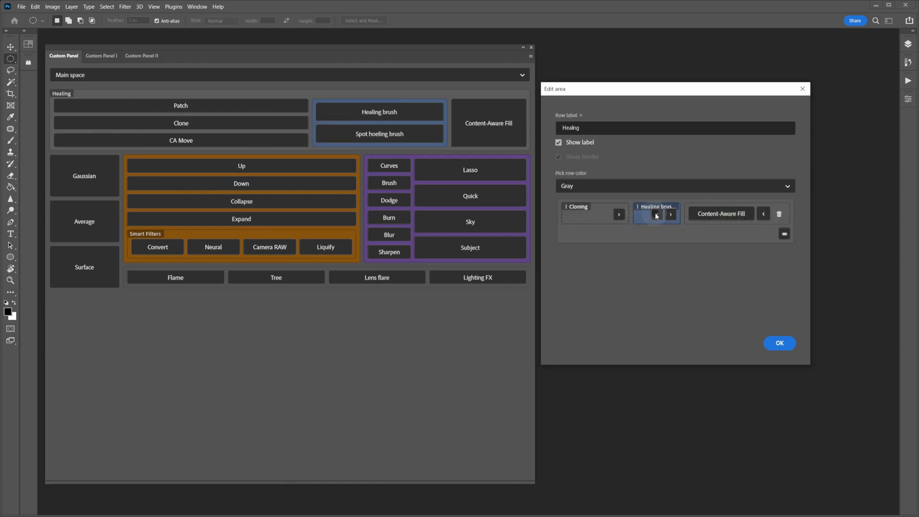
left_click(657, 213)
left_click(788, 318)
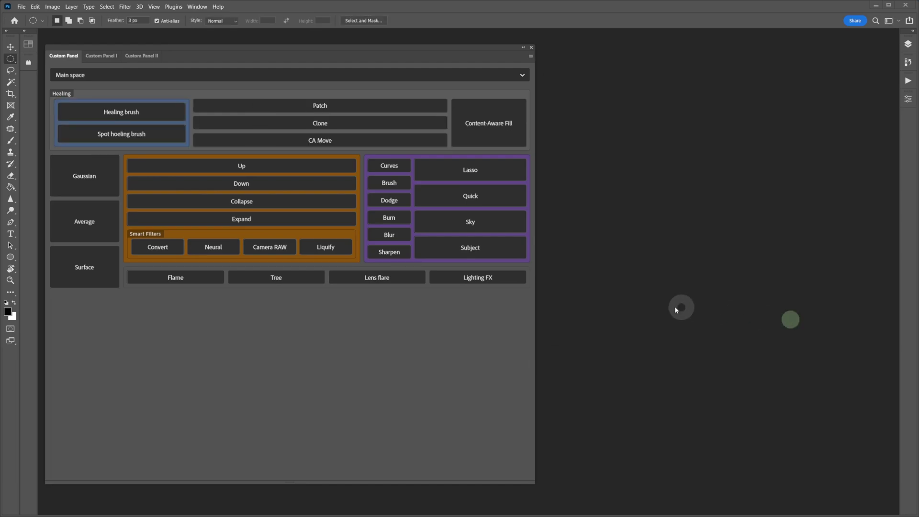